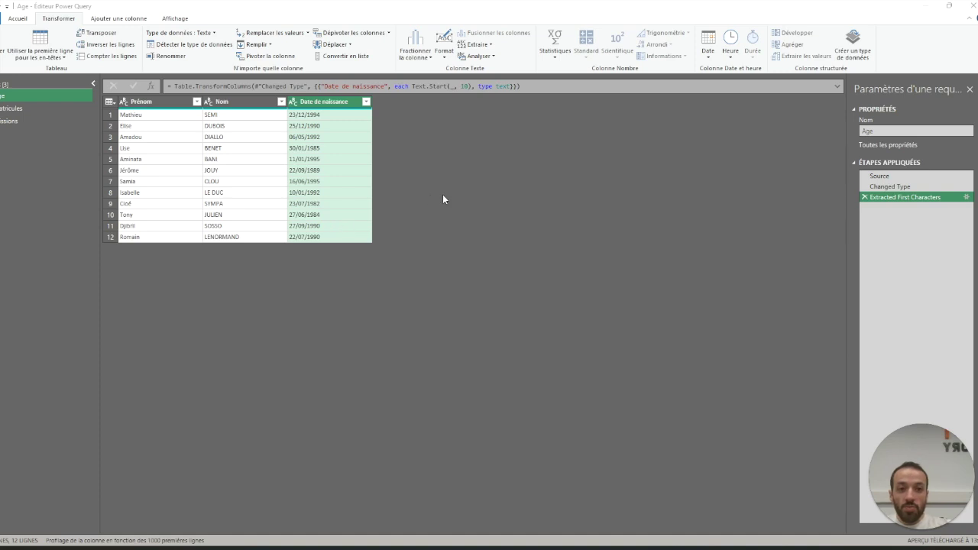
Bring up the Date transformation options for the trimmed Date de naissance column
{"action": "left_click", "coordinate": [709, 54]}
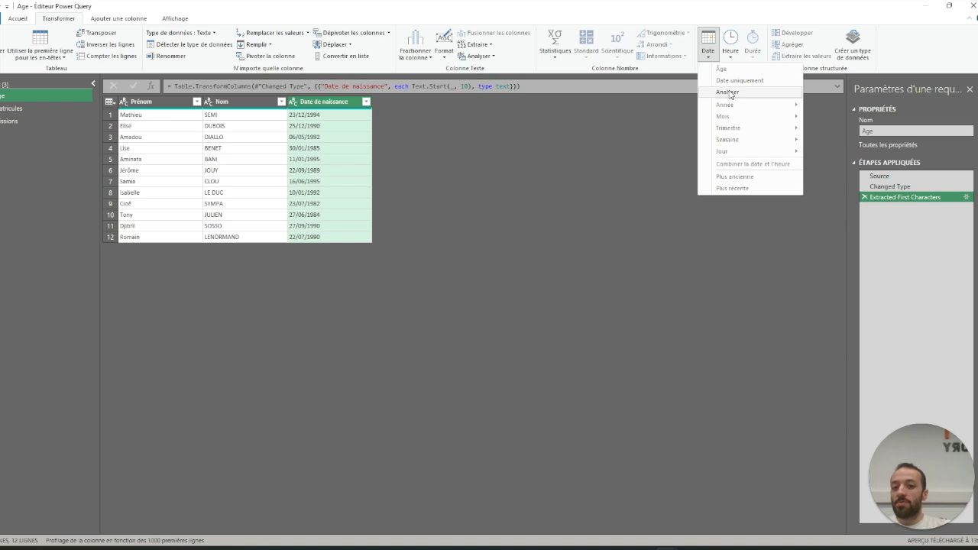
{"action": "mouse_move", "coordinate": [727, 91]}
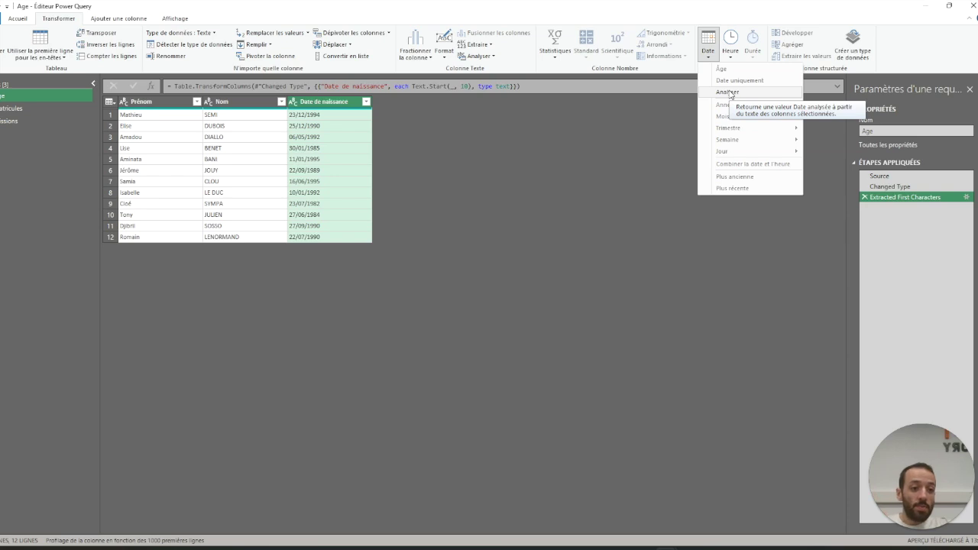
Parse Date de naissance text into real dates such as 23/12/1994
{"action": "left_click", "coordinate": [730, 93]}
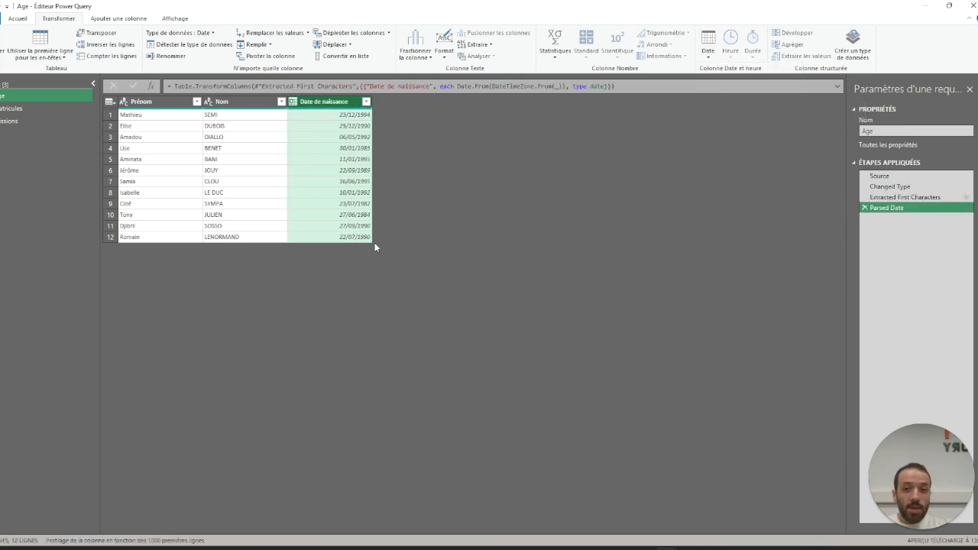
{"action": "left_click", "coordinate": [709, 58]}
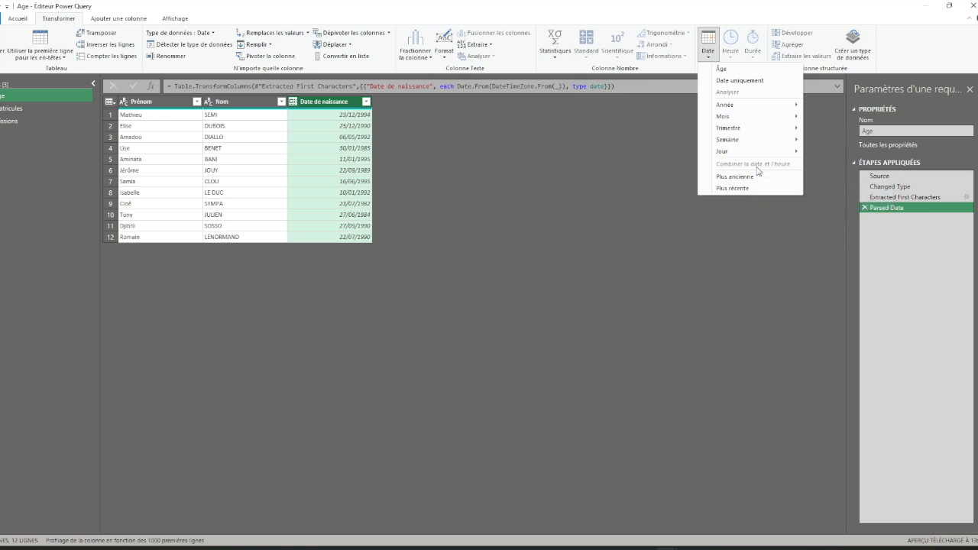
Dismiss the Date options without choosing anything
{"action": "left_click", "coordinate": [841, 548]}
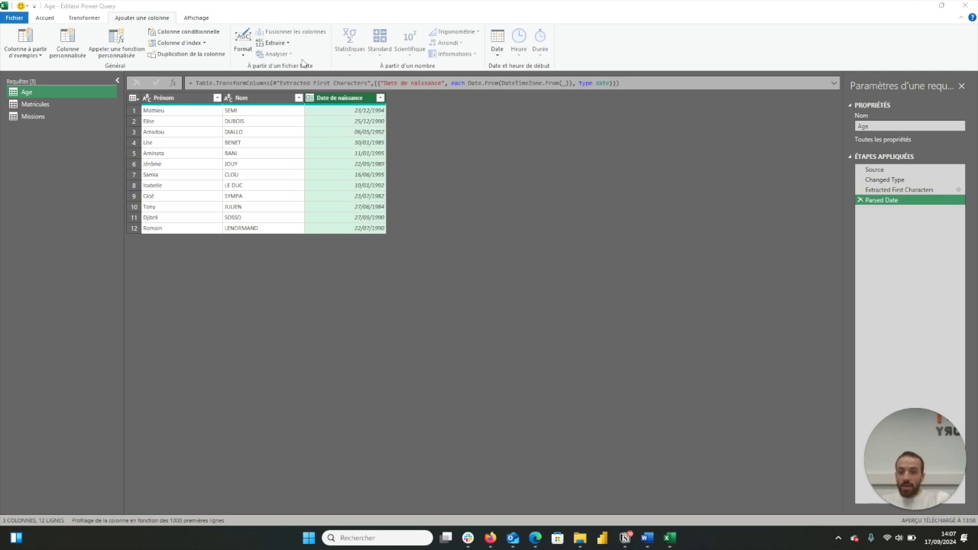
Add an Âge duration column from Date de naissance and preview its first value
{"action": "left_click", "coordinate": [497, 50]}
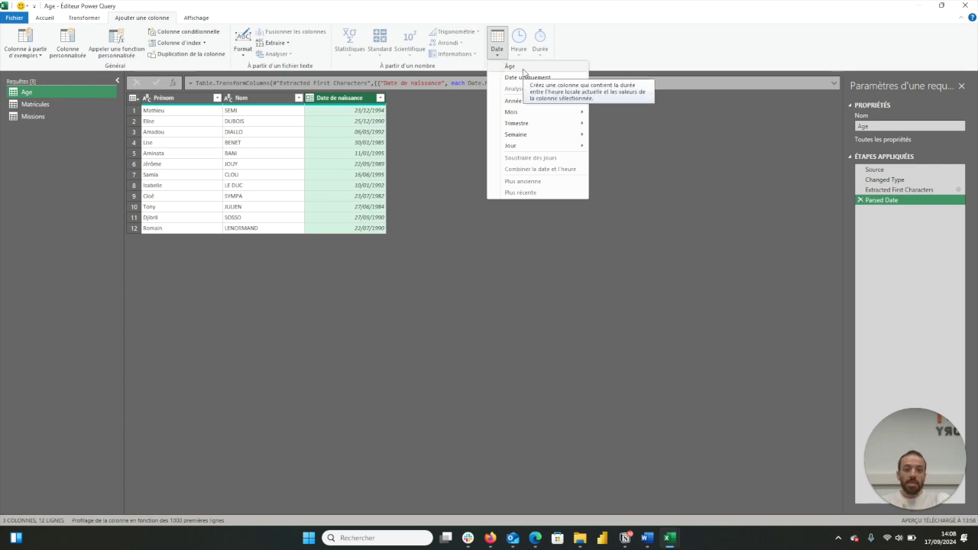
{"action": "left_click", "coordinate": [523, 69]}
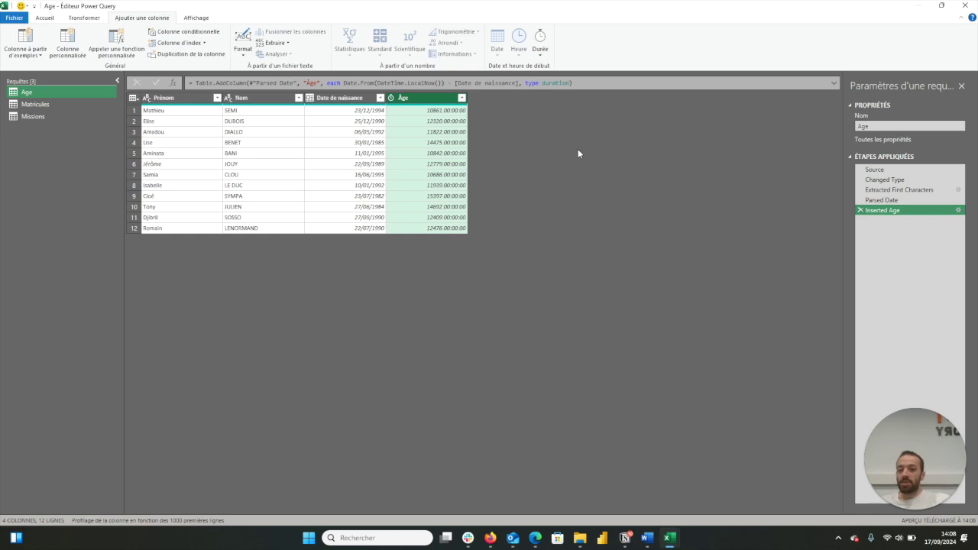
{"action": "left_click", "coordinate": [458, 112]}
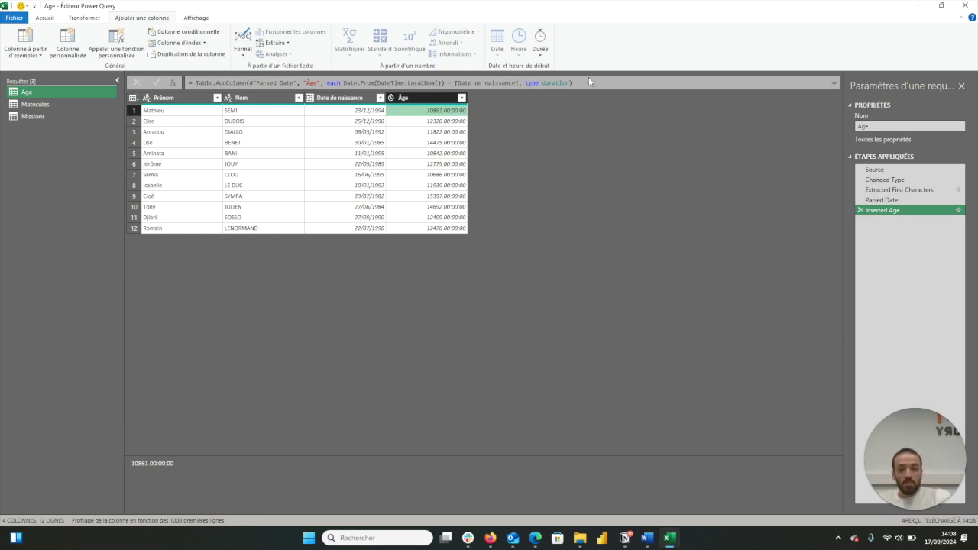
Add Total années from Âge and round it down to whole years, e.g. 29
{"action": "left_click", "coordinate": [540, 50]}
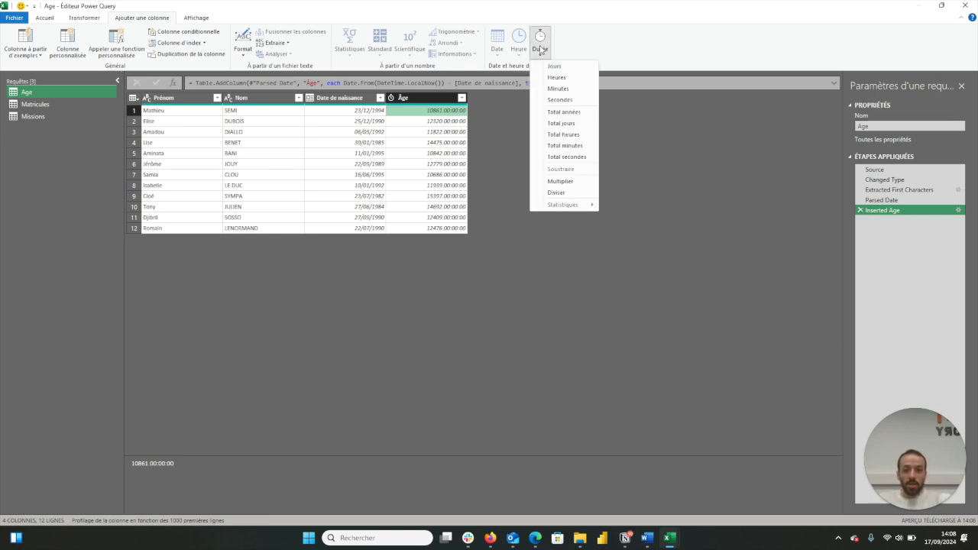
{"action": "left_click", "coordinate": [563, 112]}
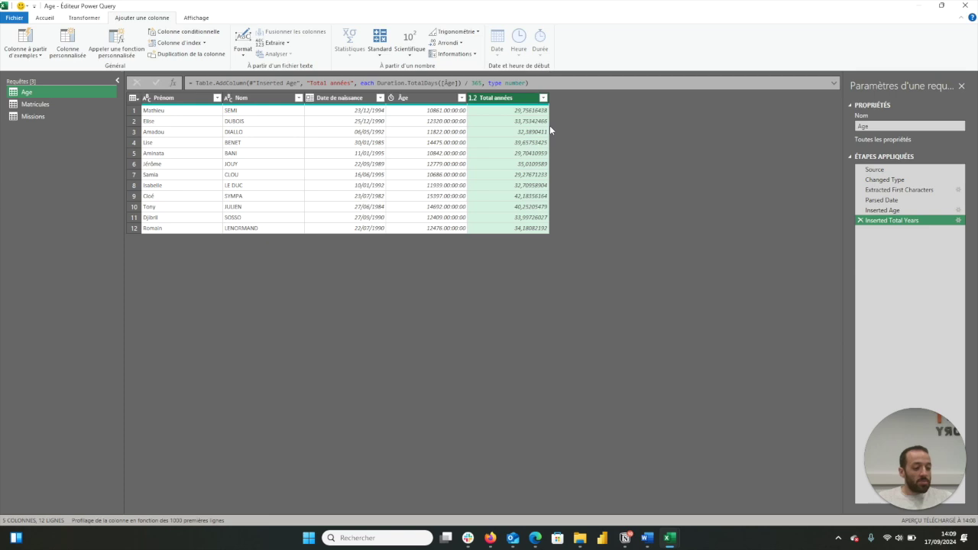
{"action": "left_click", "coordinate": [460, 46]}
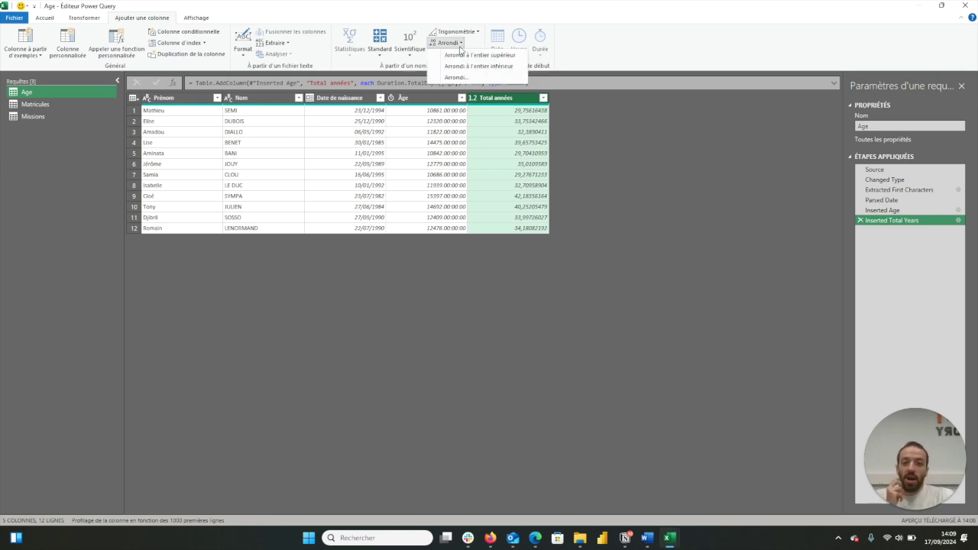
{"action": "left_click", "coordinate": [470, 68]}
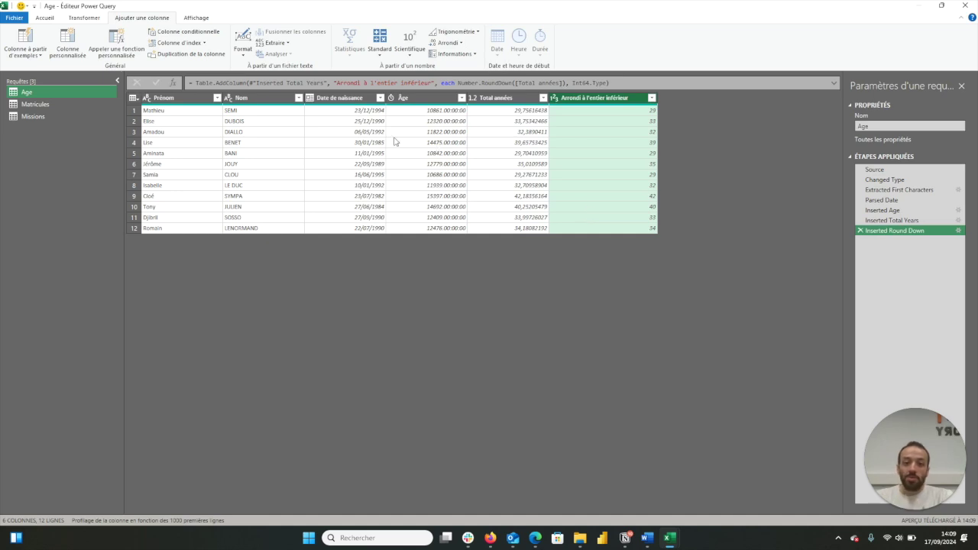
{"action": "left_click", "coordinate": [343, 99]}
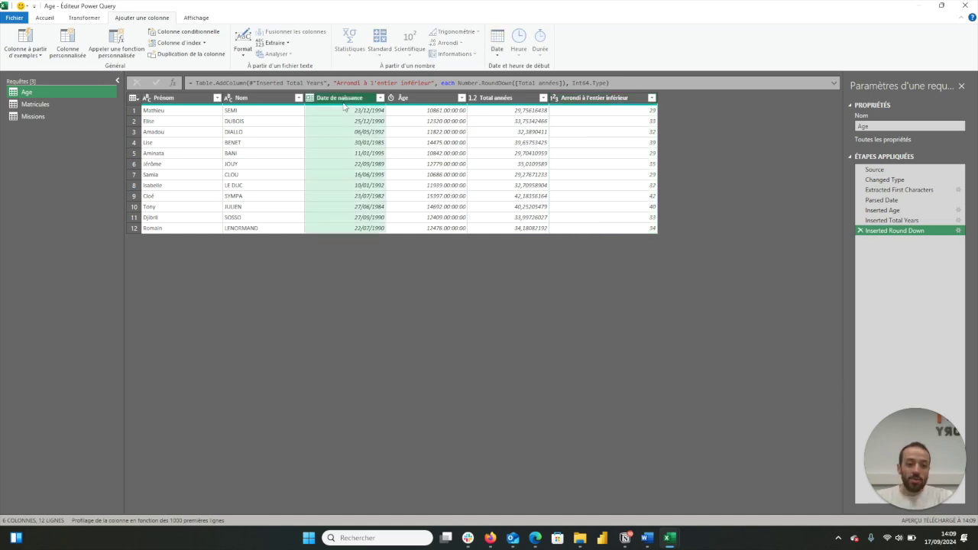
{"action": "left_click", "coordinate": [594, 100]}
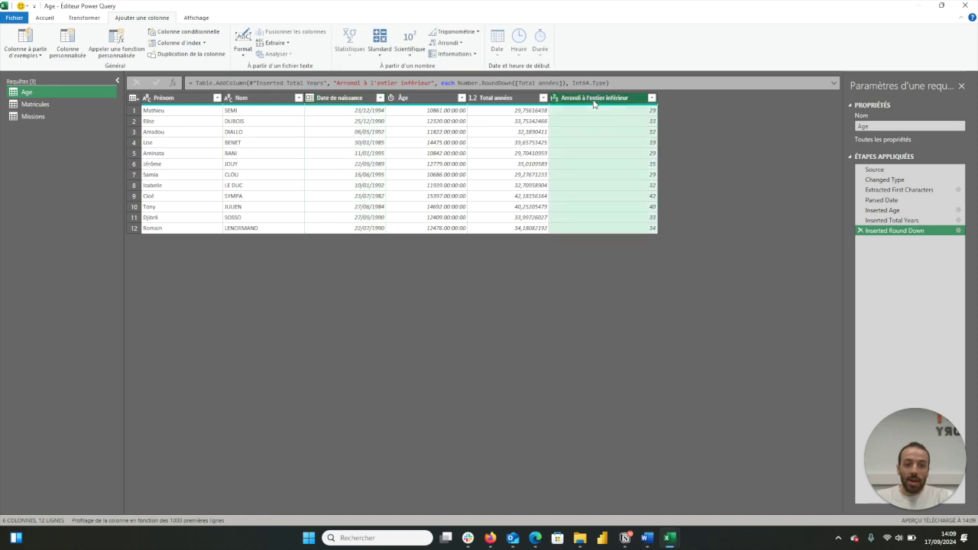
Preview the first rounded-down age value
{"action": "left_click", "coordinate": [596, 112]}
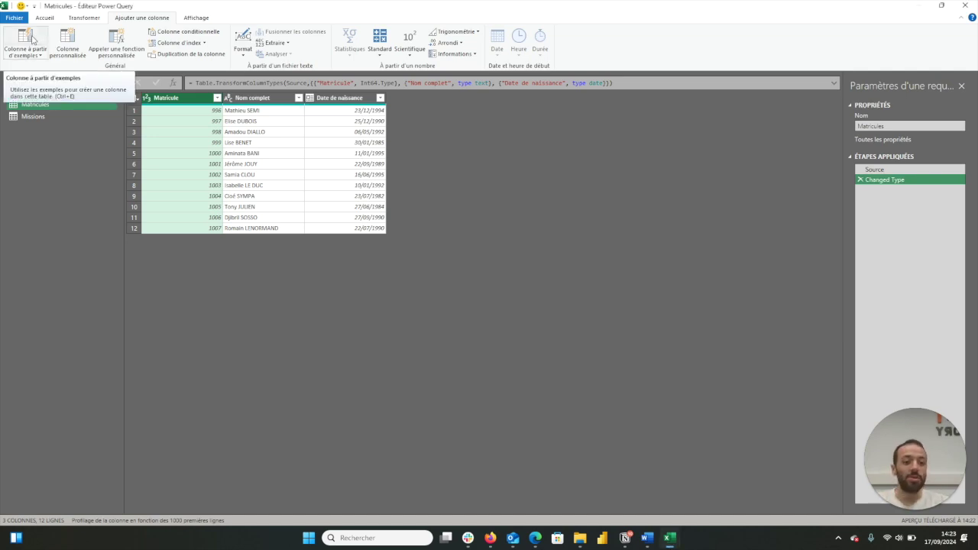
Give column-from-examples the values M000996, M001001 and M001000 to pad Matricules to six digits
{"action": "left_click", "coordinate": [32, 40]}
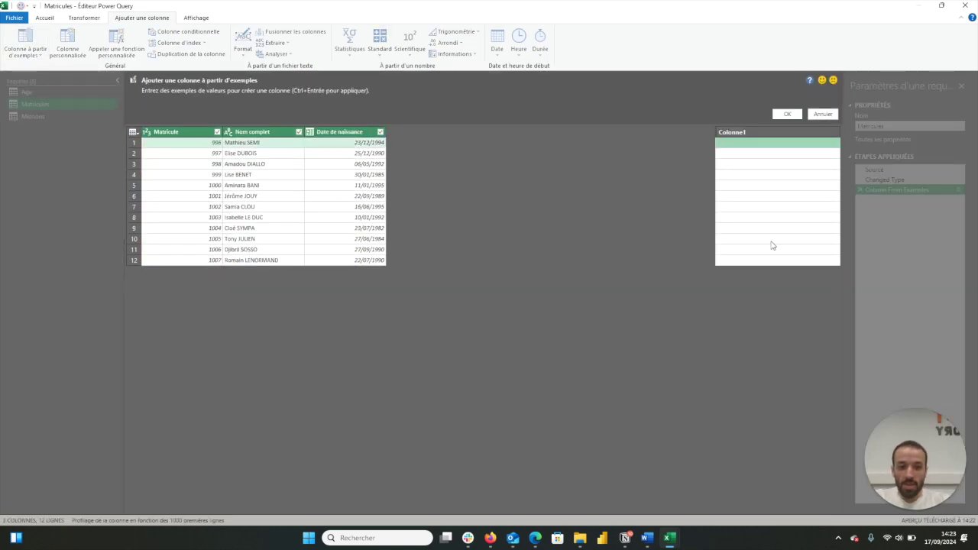
{"action": "type", "text": "M00"}
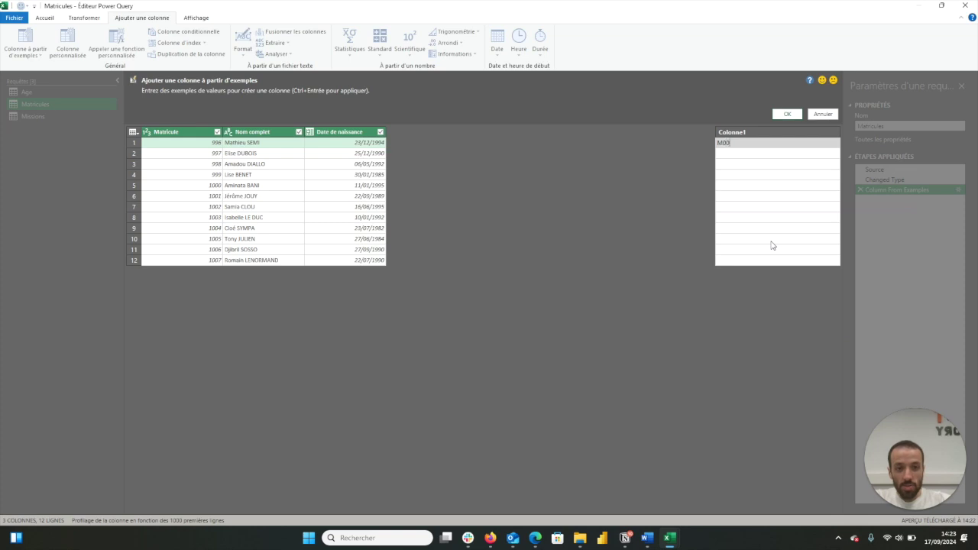
{"action": "type", "text": "0"}
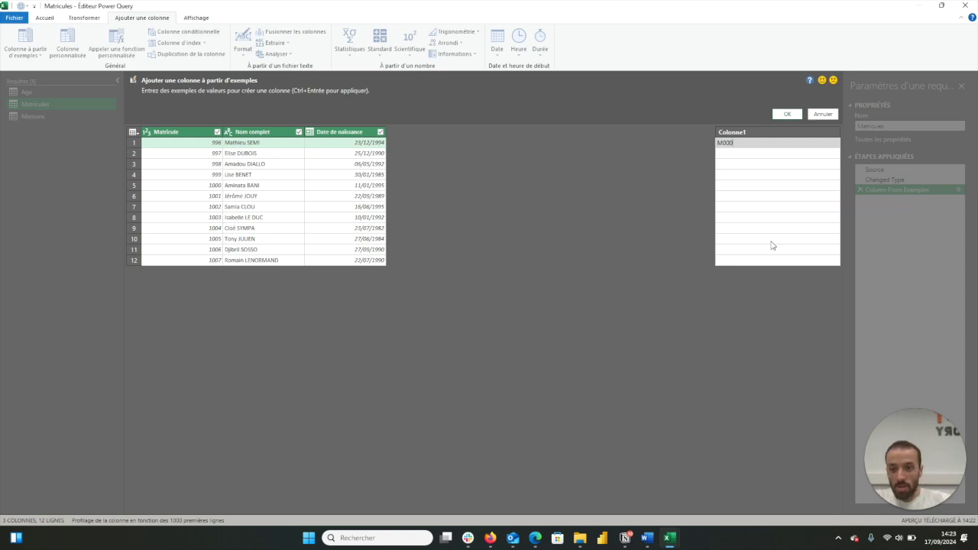
{"action": "type", "text": "996"}
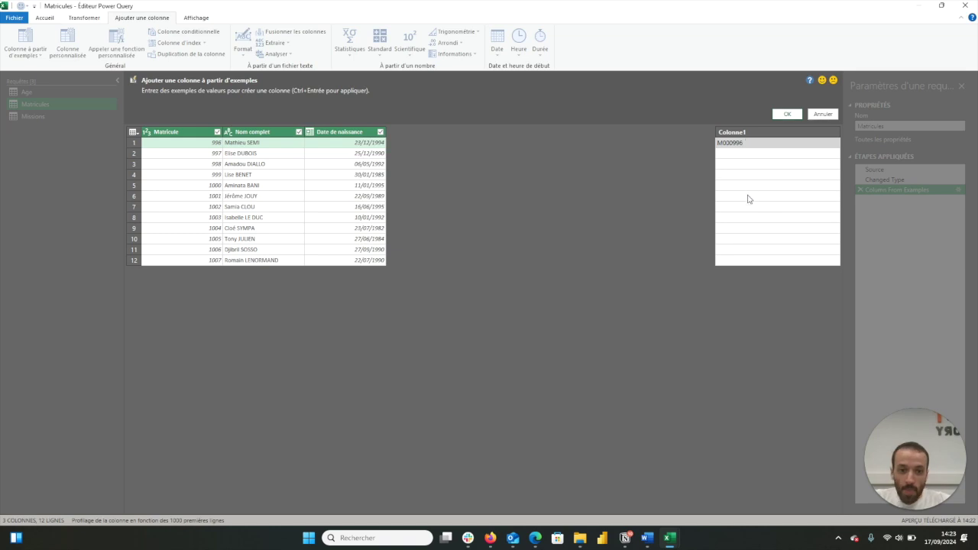
{"action": "key", "text": "Return"}
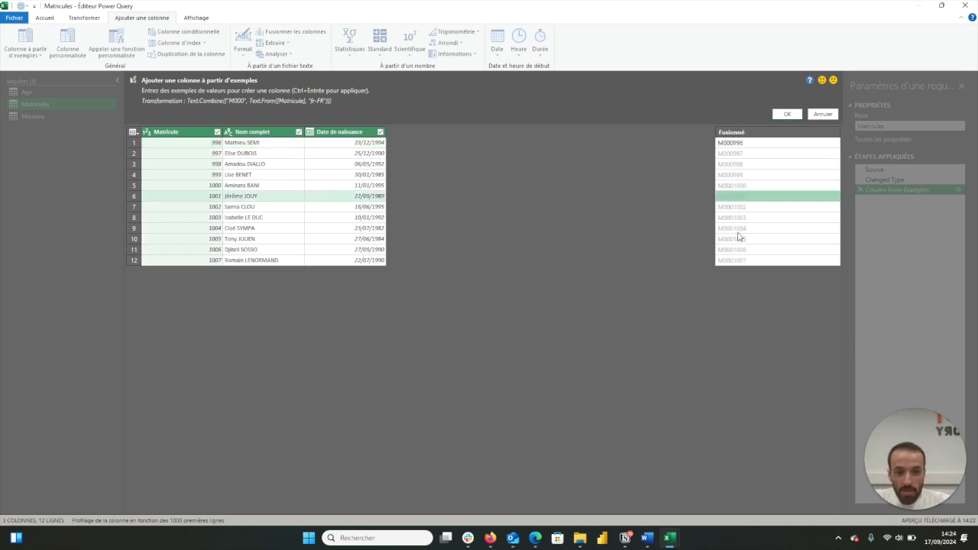
{"action": "type", "text": "M"}
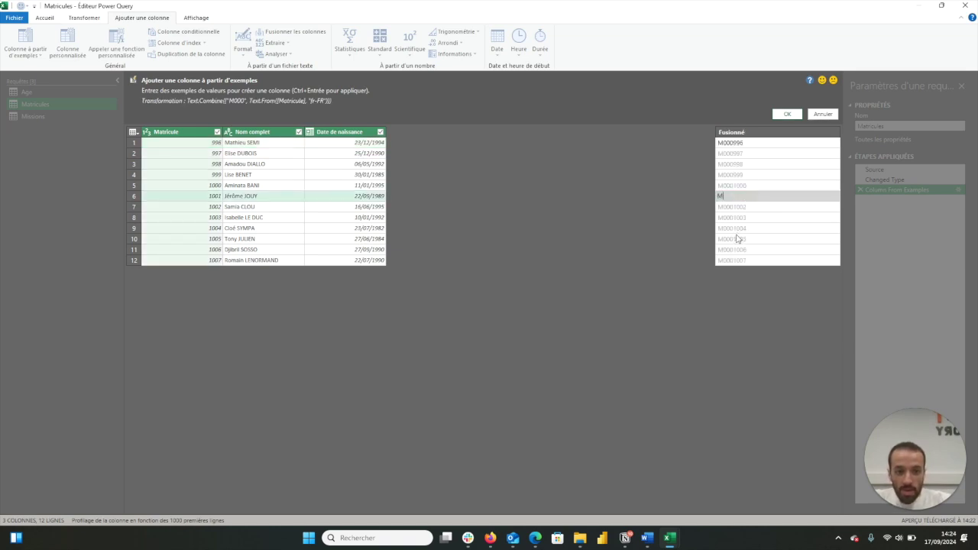
{"action": "type", "text": "00"}
{"action": "type", "text": "1001"}
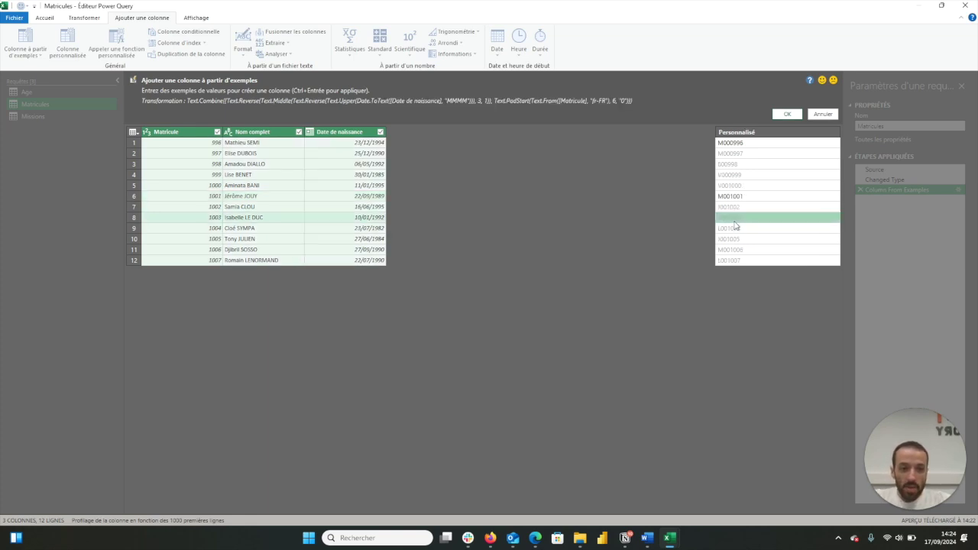
{"action": "left_click", "coordinate": [737, 220]}
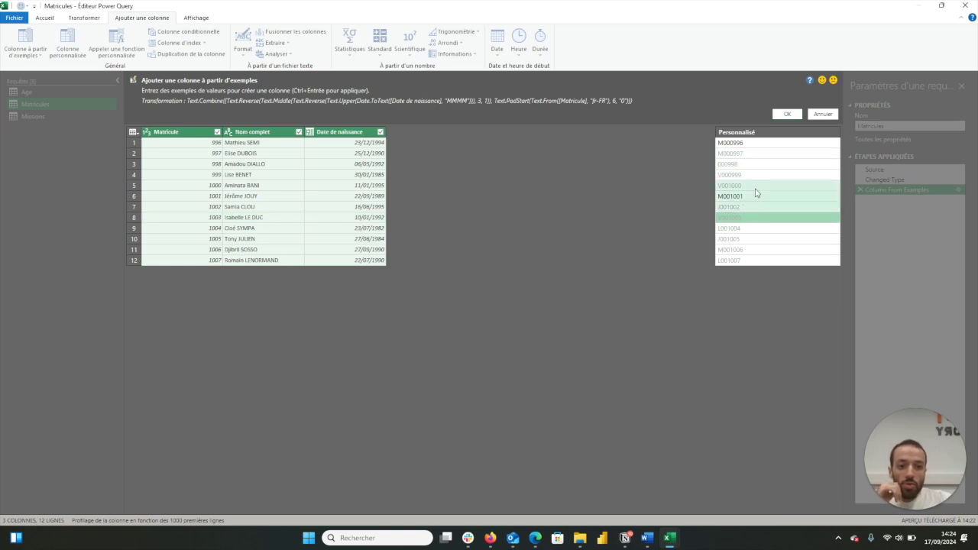
{"action": "left_click", "coordinate": [754, 188]}
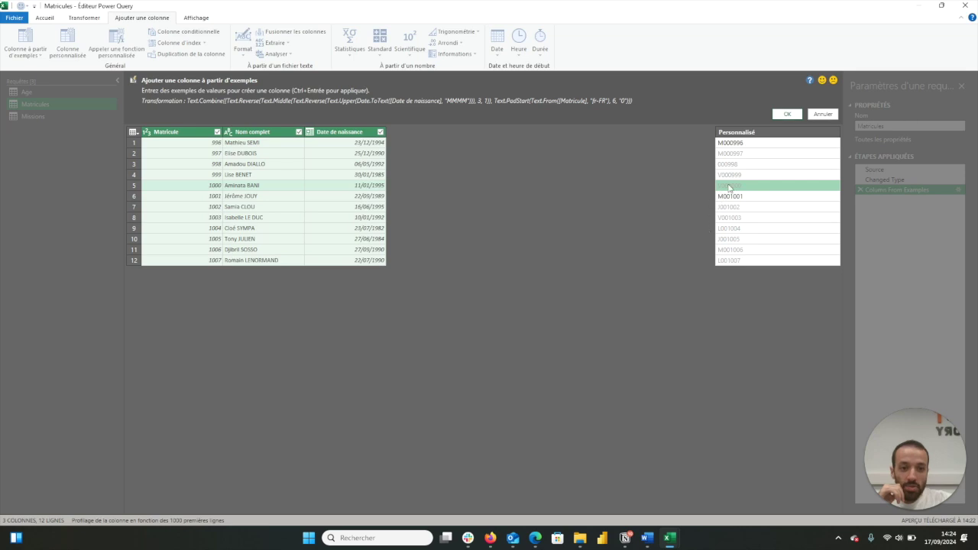
{"action": "type", "text": "M"}
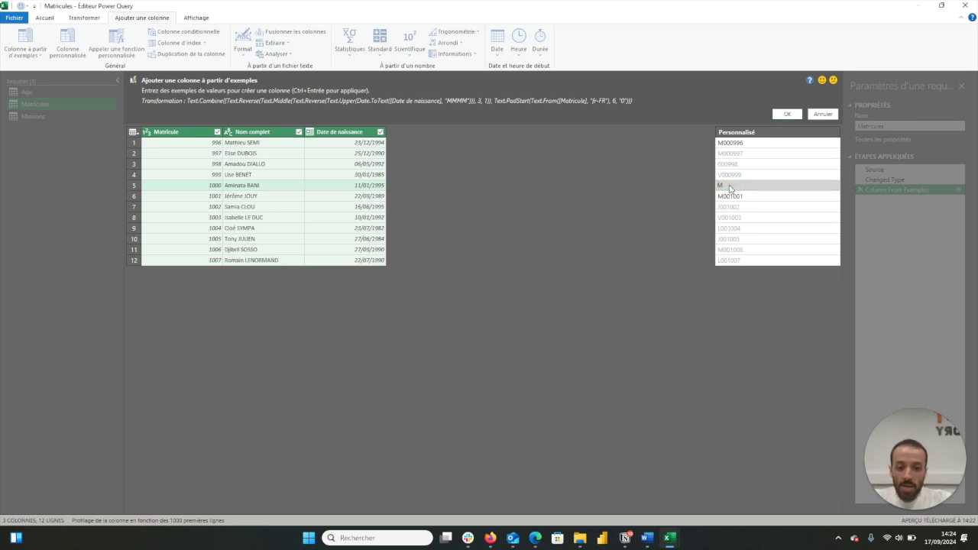
{"action": "type", "text": "0010"}
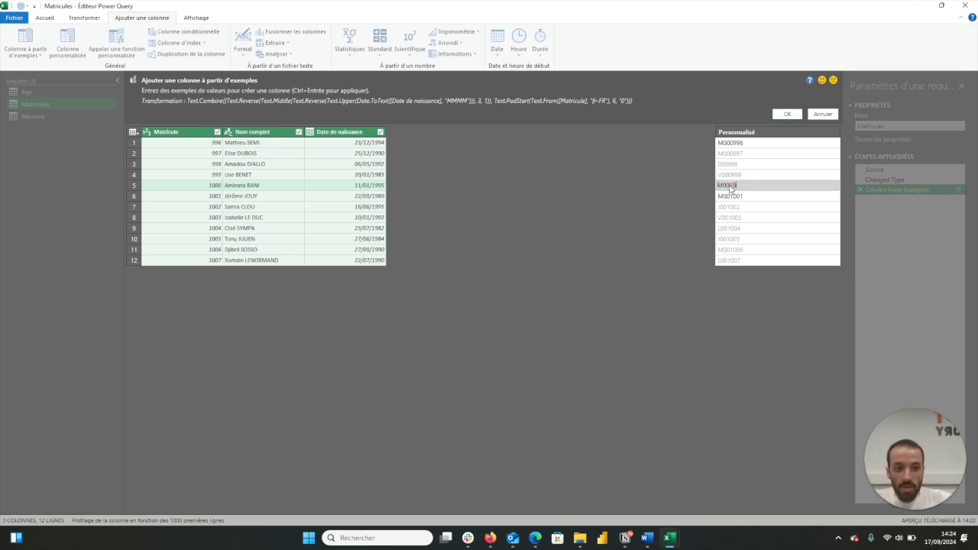
{"action": "type", "text": "00"}
{"action": "key", "text": "Return"}
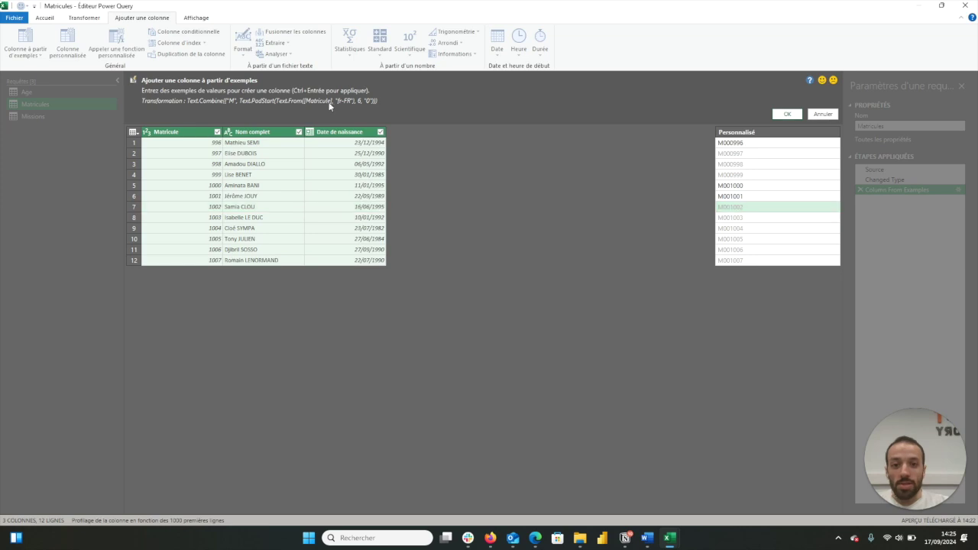
Cancel the example column and write the custom formula "M" & Text.PadStart([Matricule], 6, "0")
{"action": "left_click", "coordinate": [833, 118]}
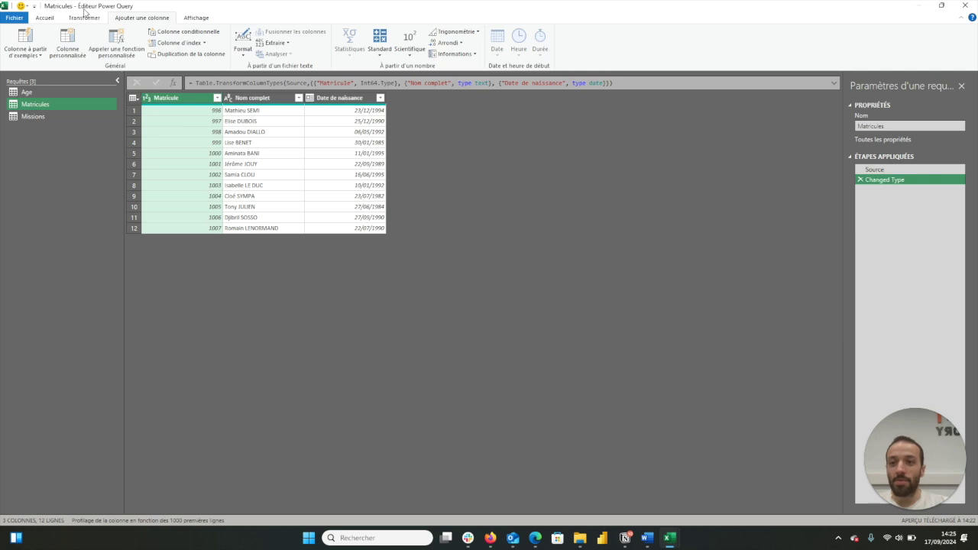
{"action": "left_click", "coordinate": [67, 43]}
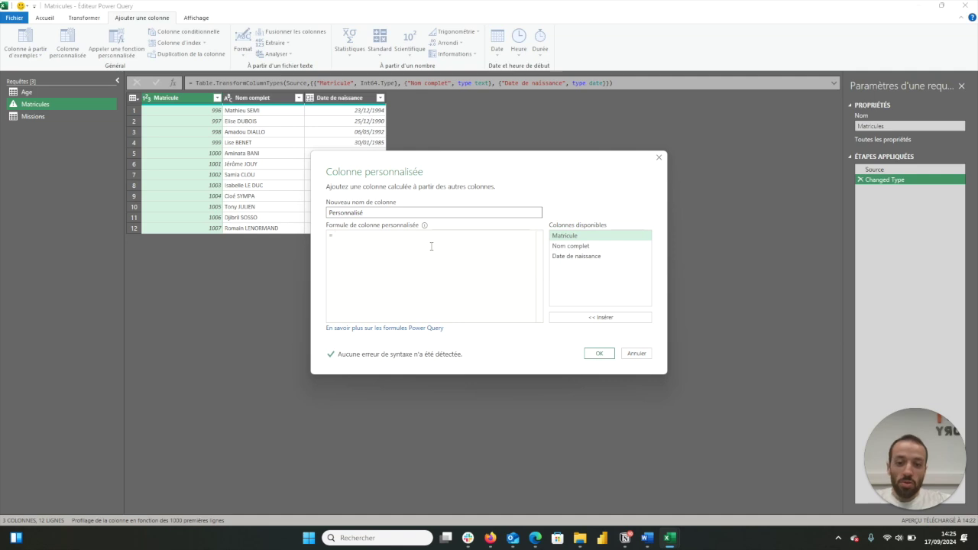
{"action": "left_click", "coordinate": [431, 246]}
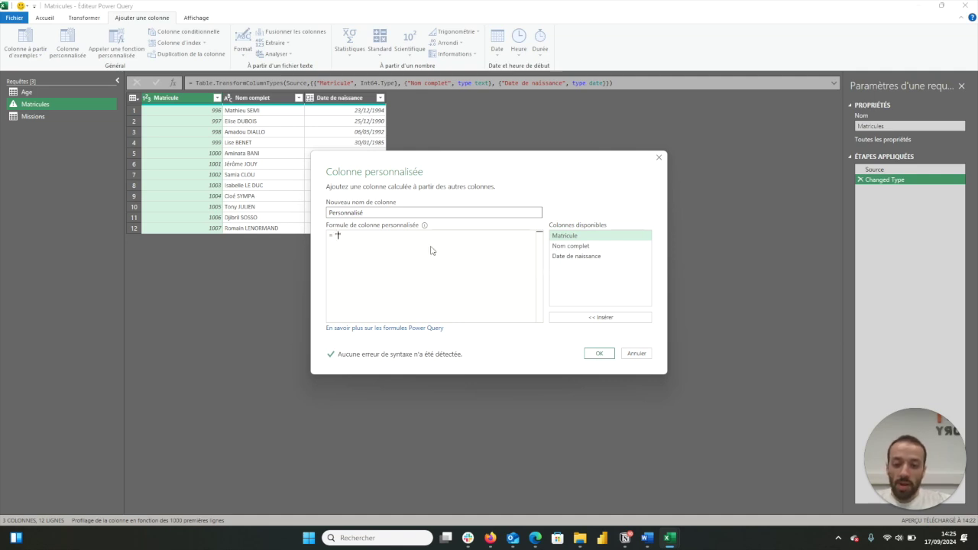
{"action": "type", "text": "\"M"}
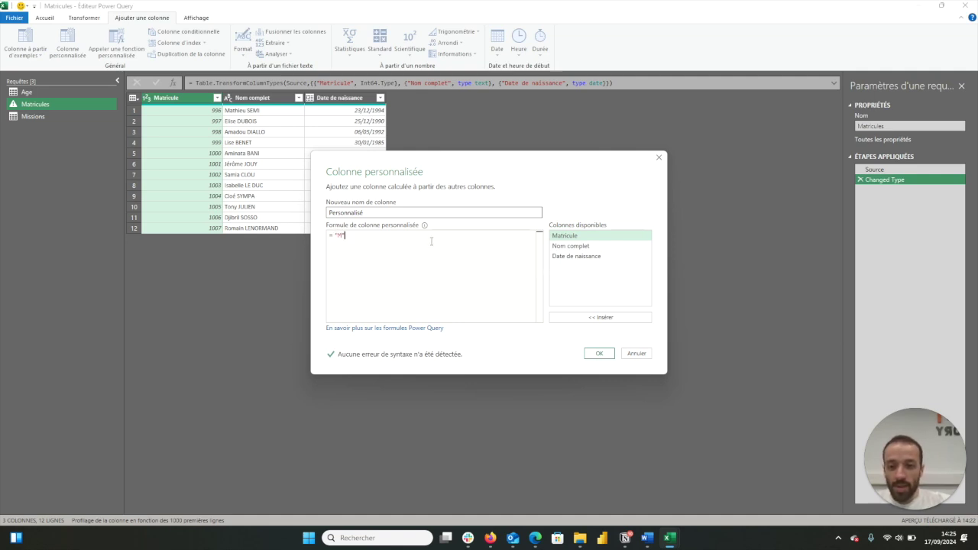
{"action": "type", "text": " &"}
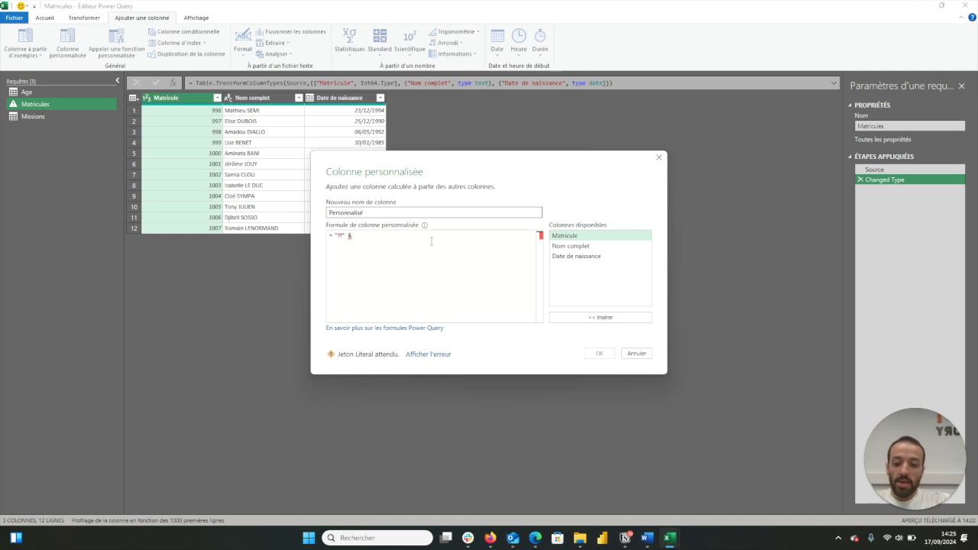
{"action": "type", "text": " Text."}
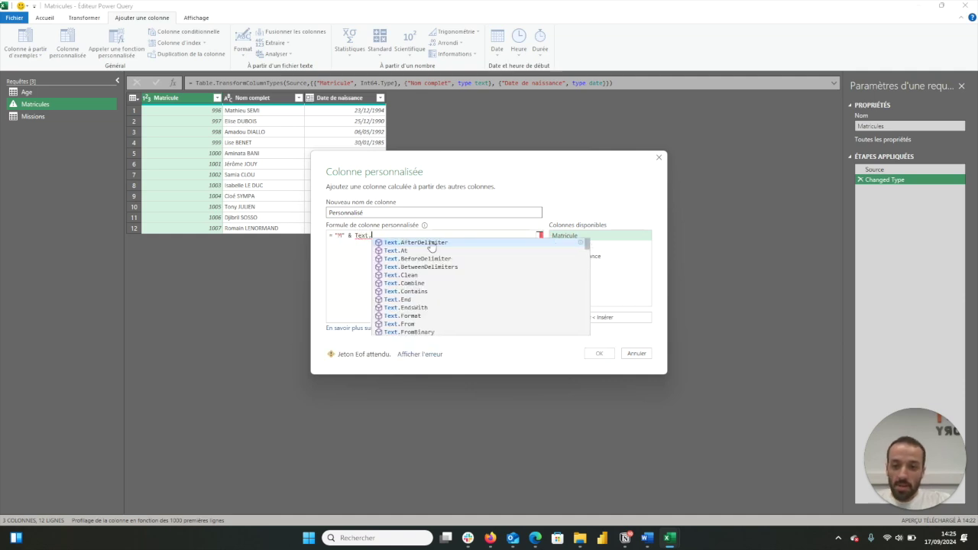
{"action": "type", "text": "Pad"}
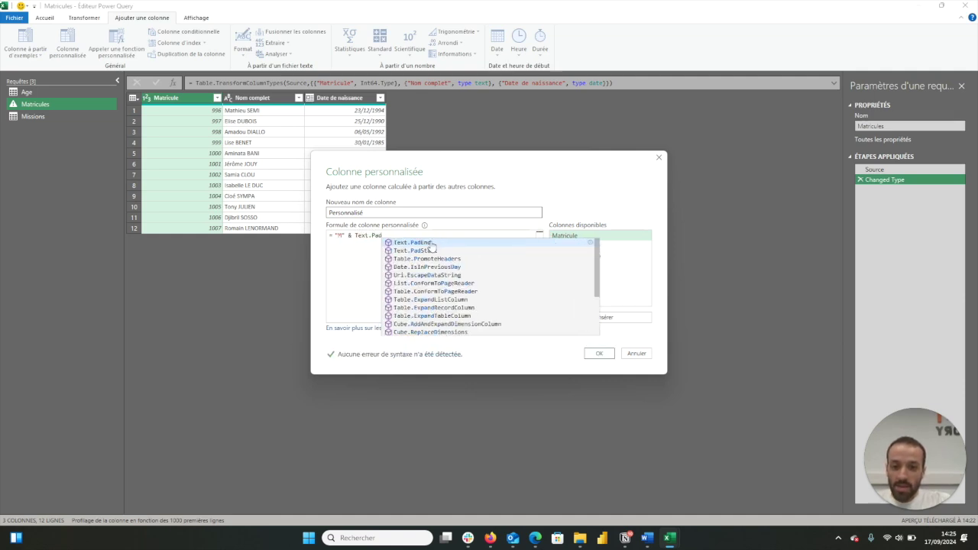
{"action": "type", "text": "Star"}
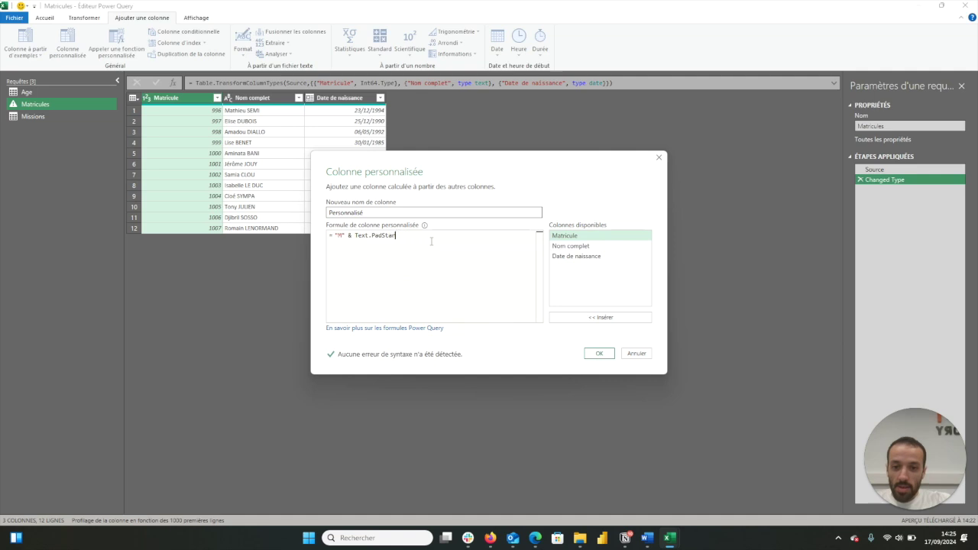
{"action": "type", "text": "t("}
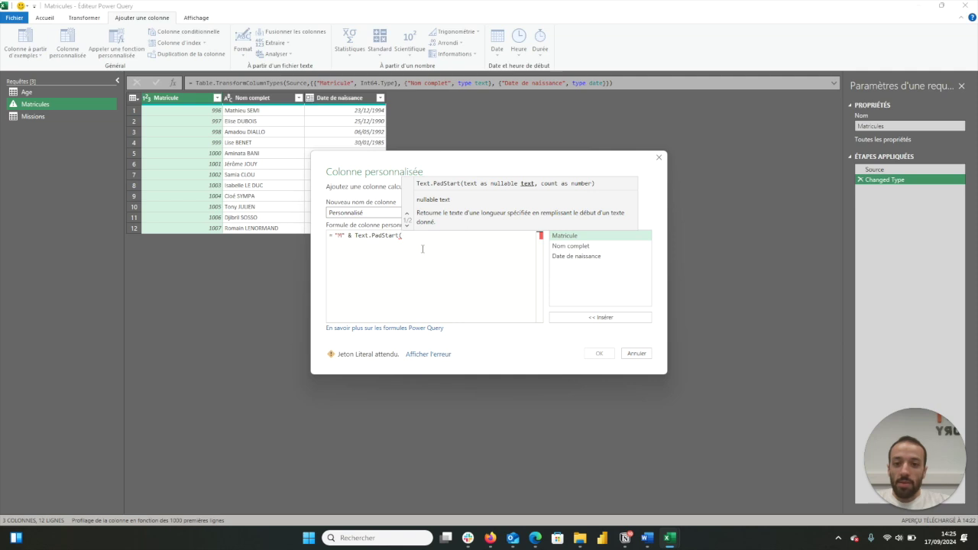
{"action": "double_click", "coordinate": [603, 236]}
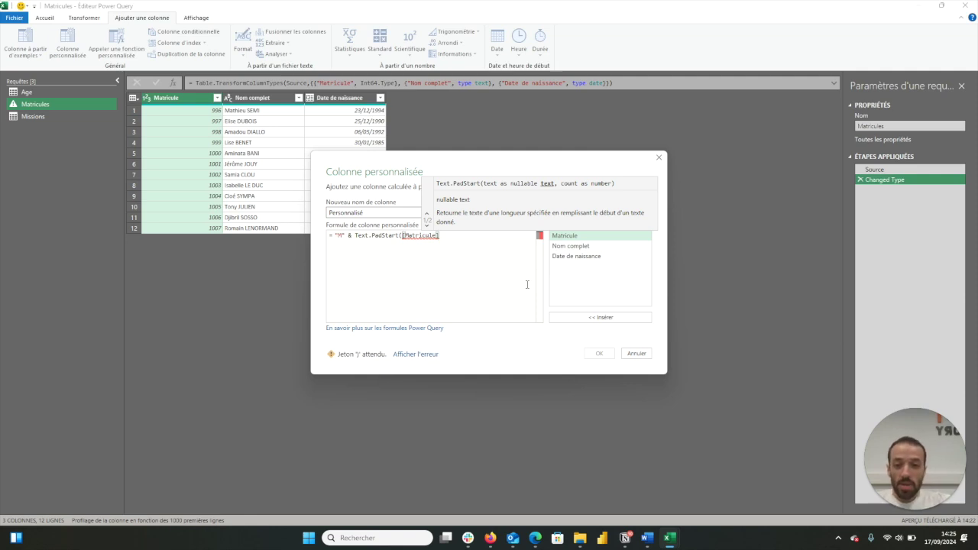
{"action": "type", "text": ", "}
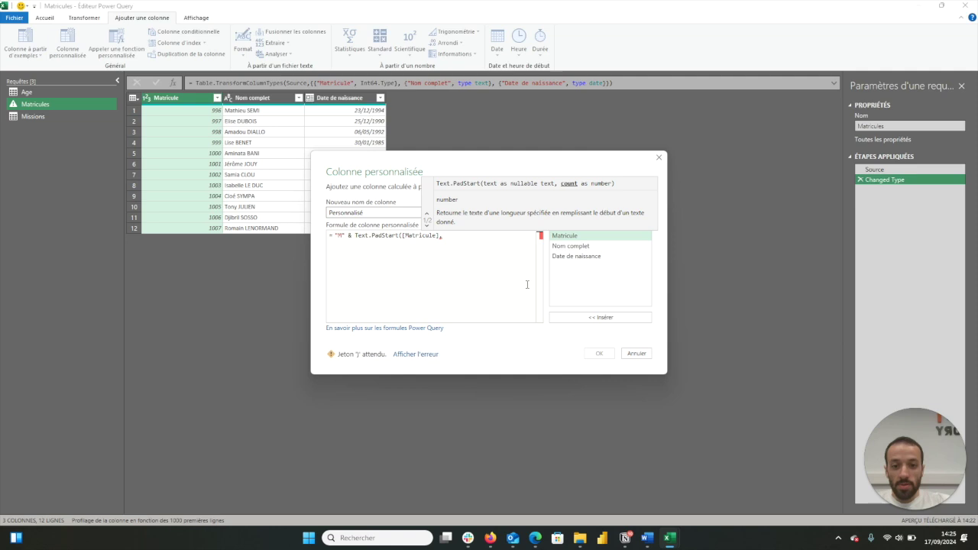
{"action": "type", "text": "6"}
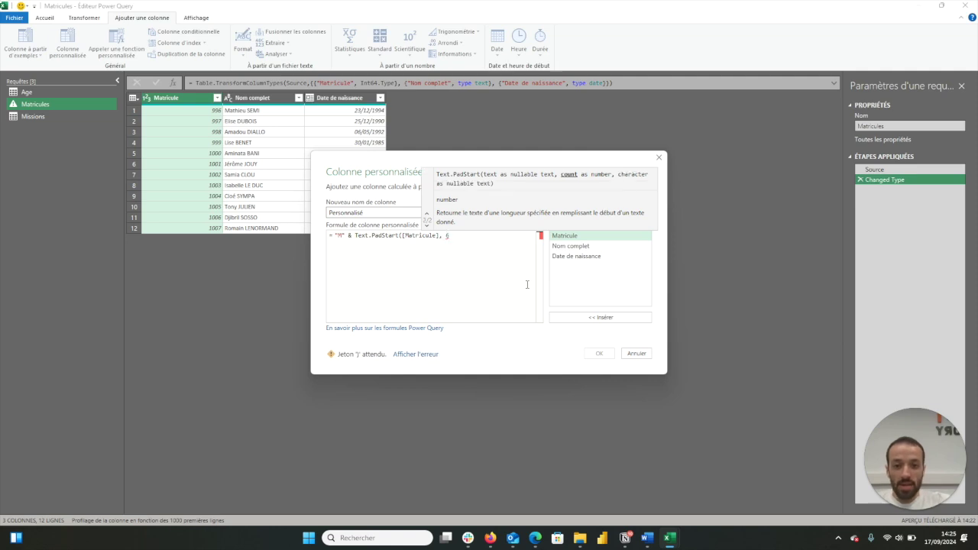
{"action": "type", "text": ", "}
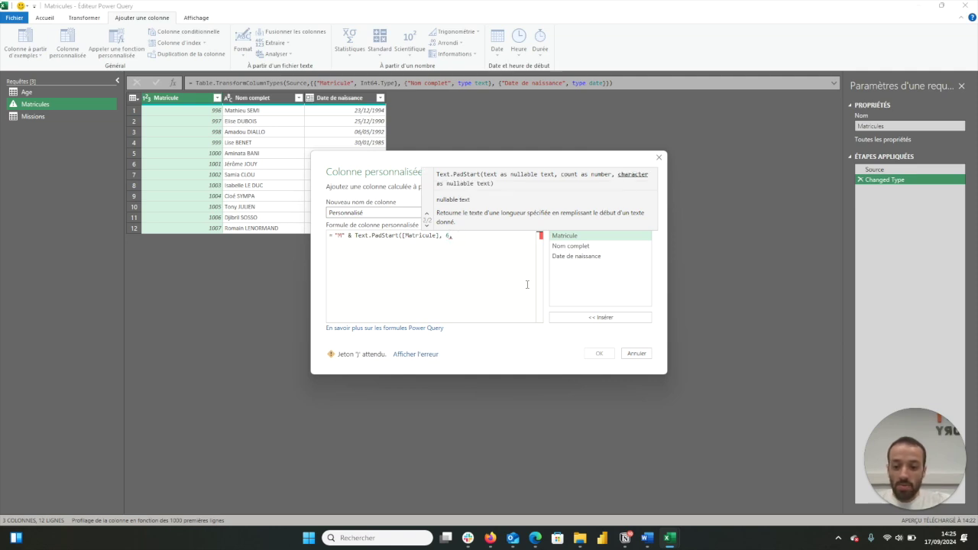
{"action": "type", "text": "\"0\""}
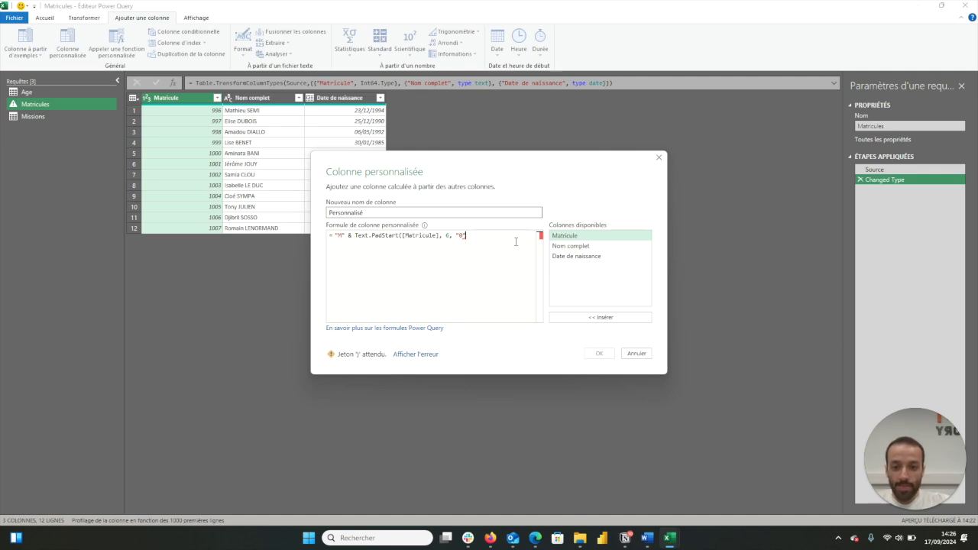
{"action": "type", "text": ")"}
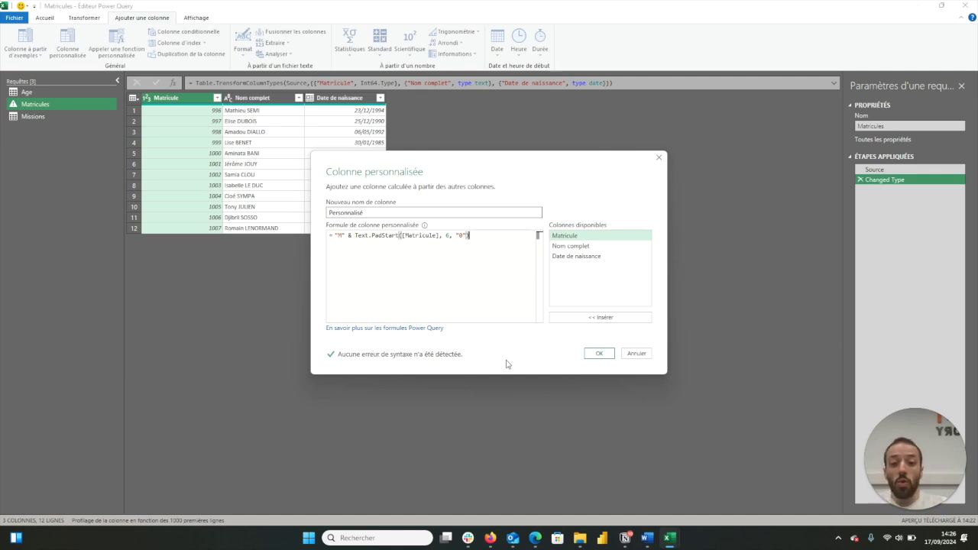
Add the Personnalisé column and inspect its error: 996 cannot convert to Text
{"action": "left_click", "coordinate": [599, 354]}
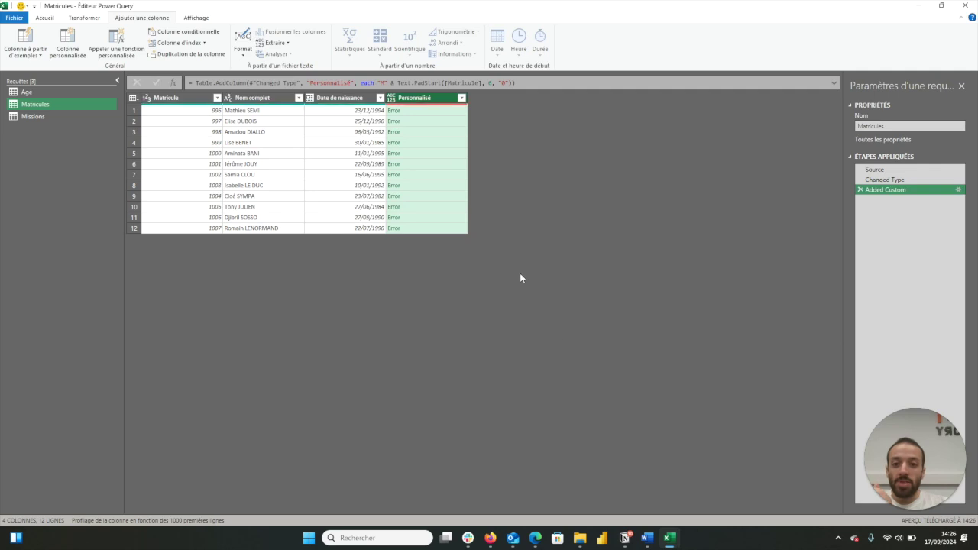
{"action": "left_click", "coordinate": [427, 112]}
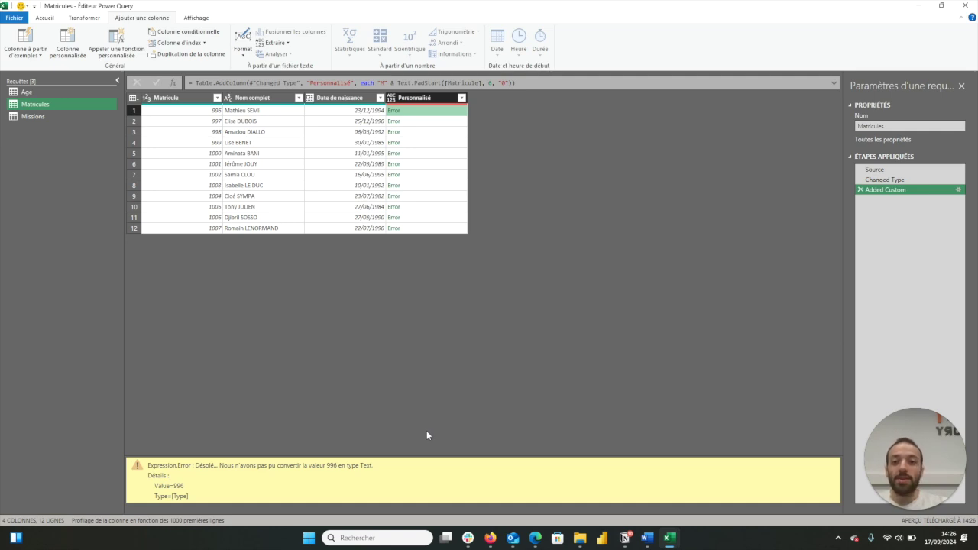
Wrap [Matricule] in Text.From() in the Added Custom formula and apply it
{"action": "double_click", "coordinate": [916, 189]}
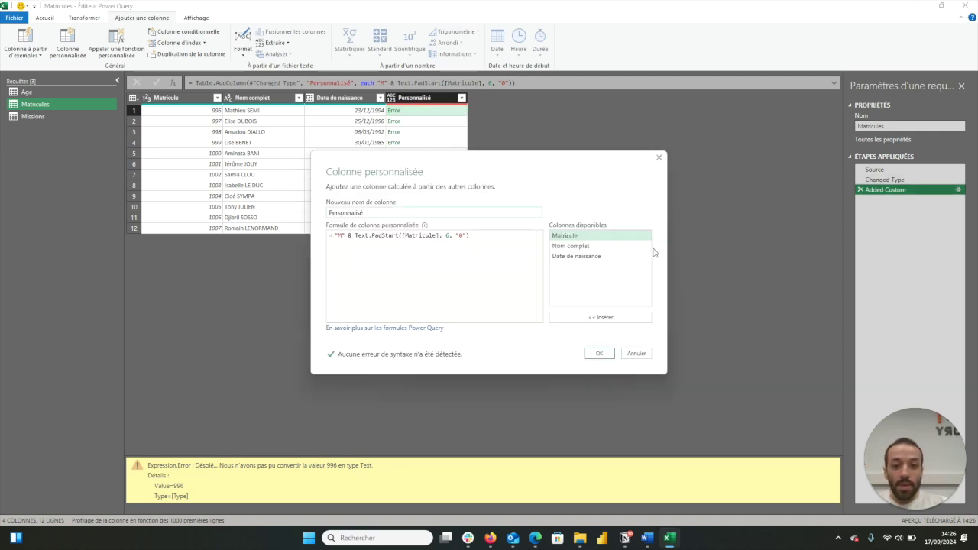
{"action": "left_click", "coordinate": [402, 236]}
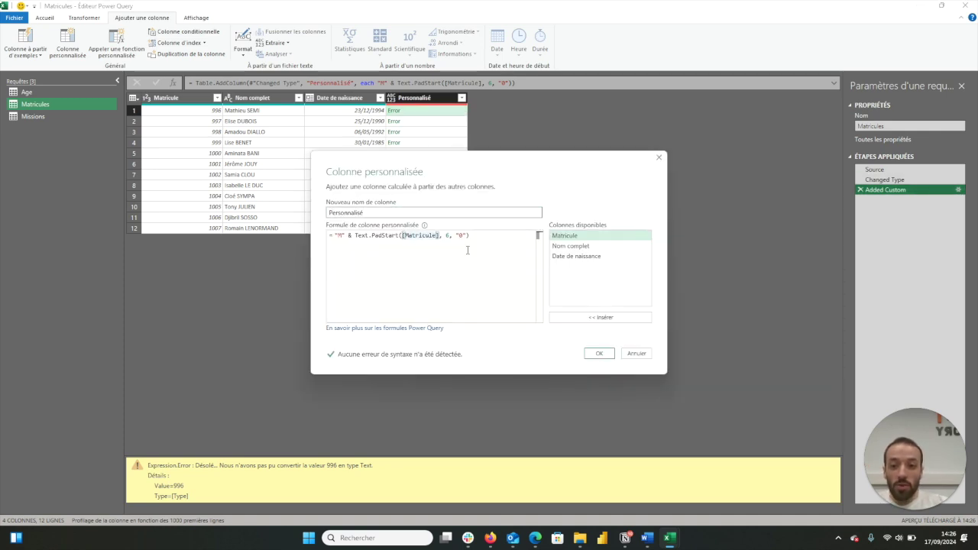
{"action": "type", "text": "Tex"}
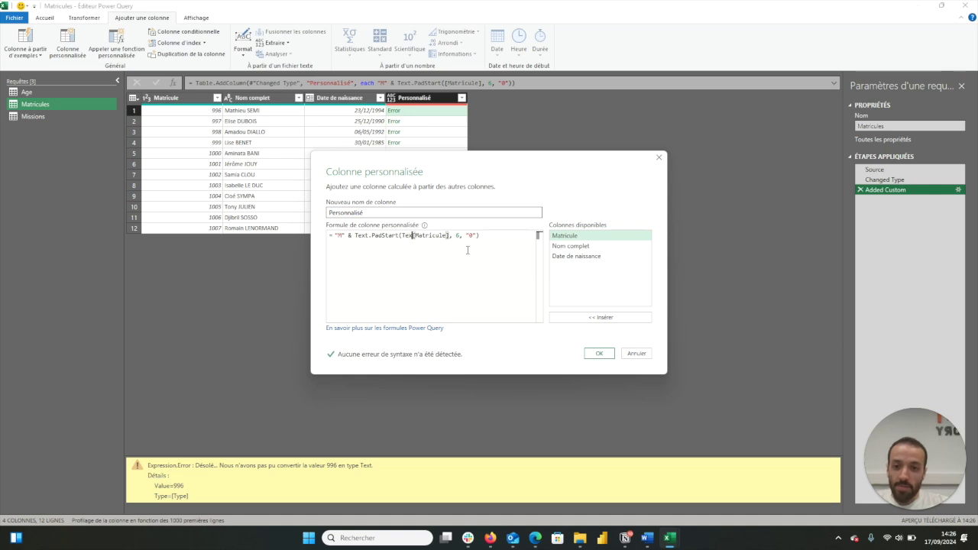
{"action": "type", "text": "t.From"}
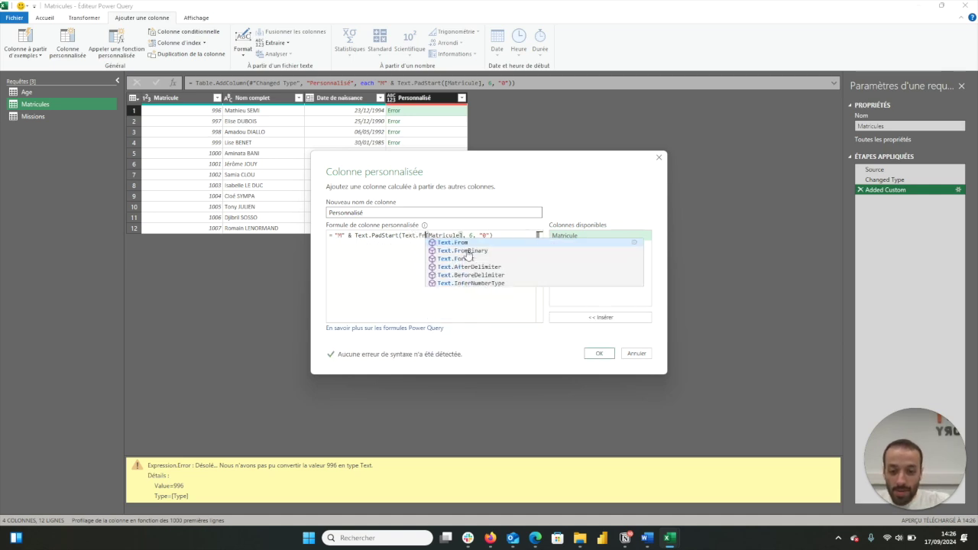
{"action": "type", "text": "("}
{"action": "left_click", "coordinate": [474, 236]}
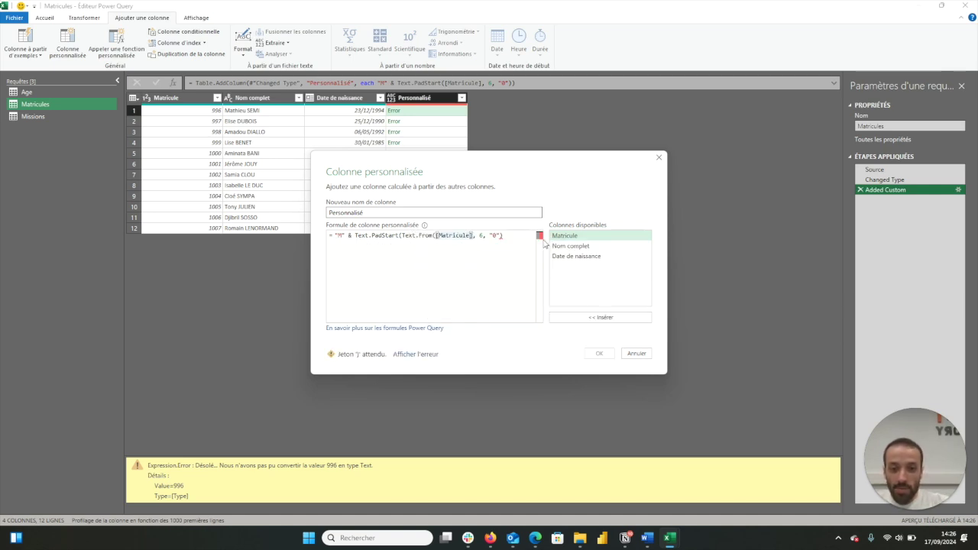
{"action": "type", "text": ")"}
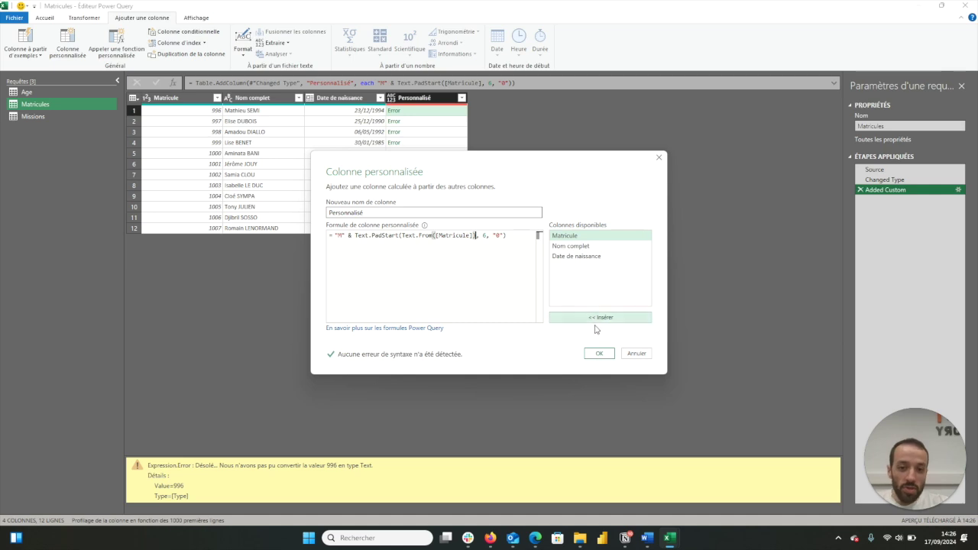
{"action": "left_click", "coordinate": [599, 354]}
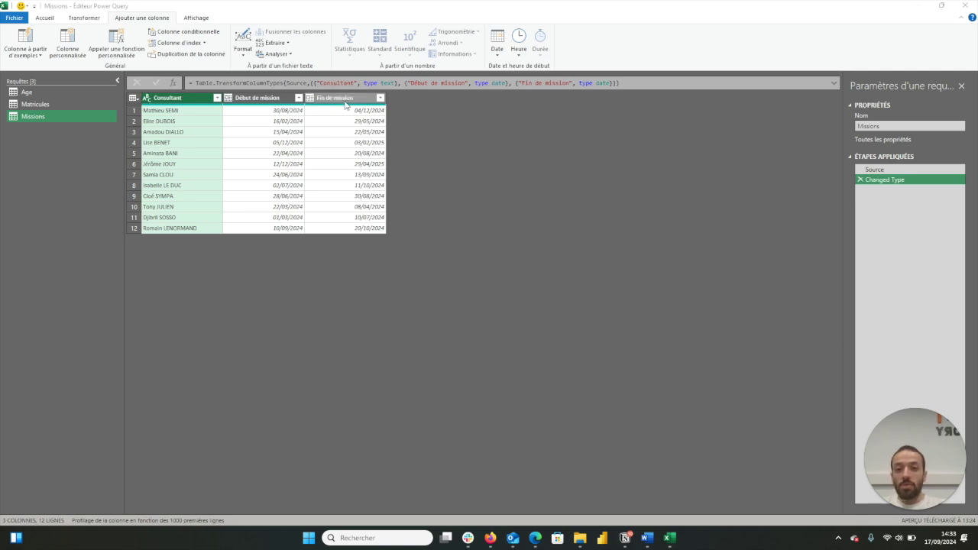
{"action": "key", "text": "Right"}
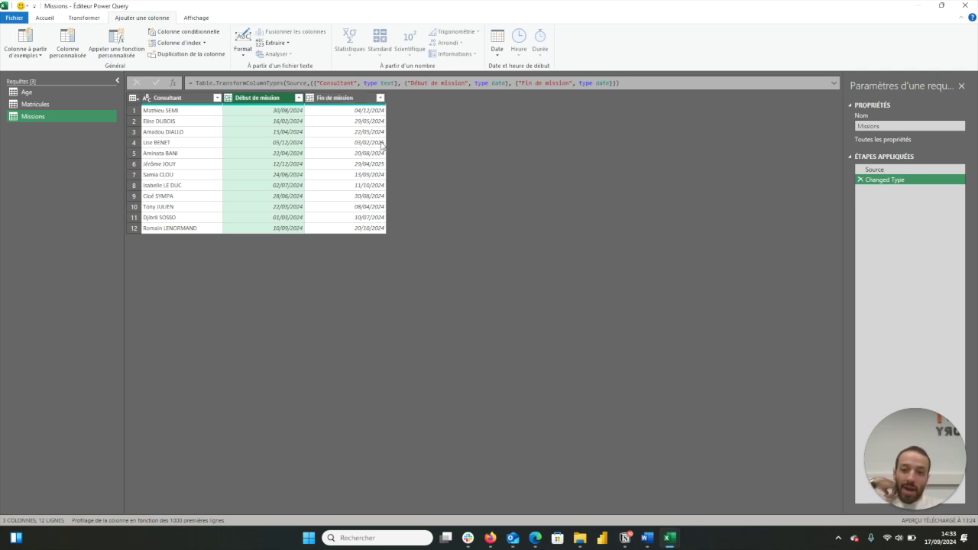
{"action": "left_click", "coordinate": [266, 113]}
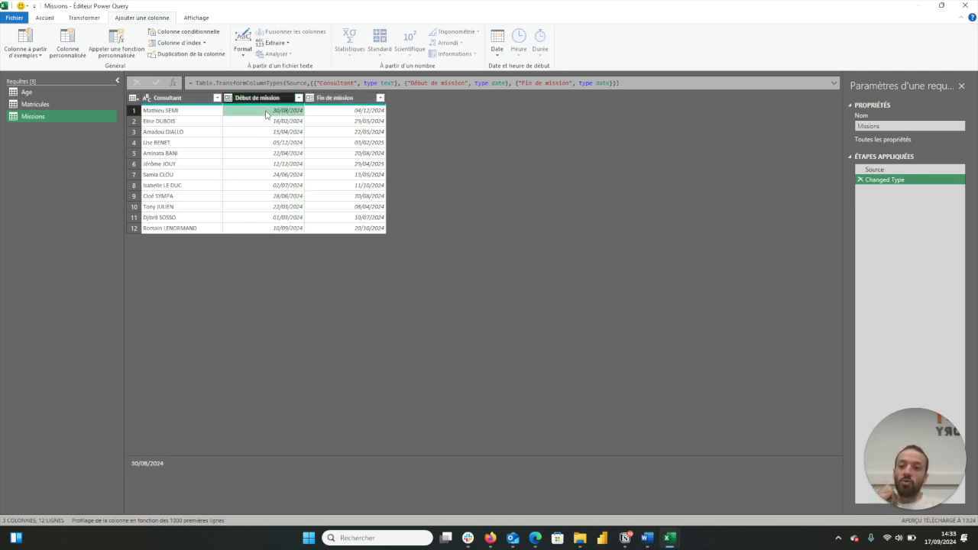
{"action": "left_click", "coordinate": [358, 114]}
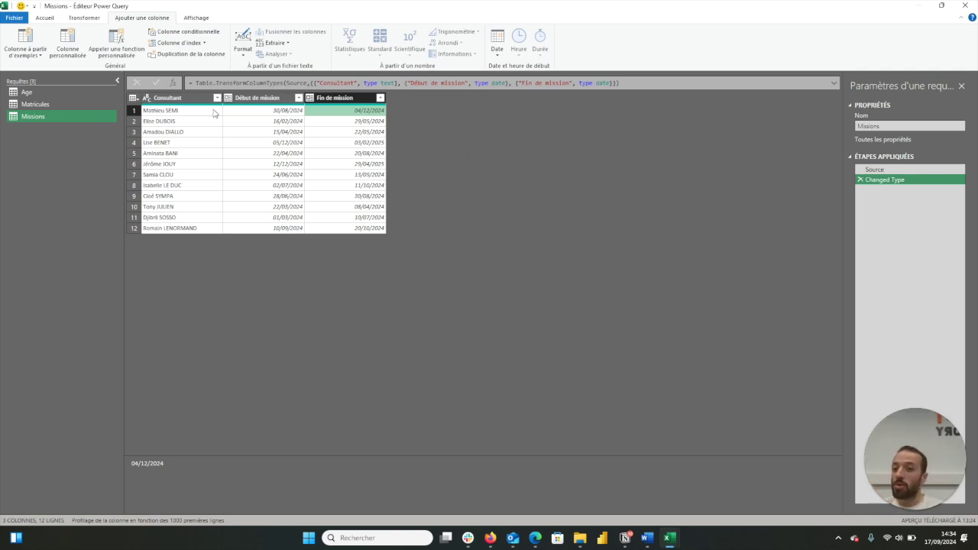
{"action": "left_click", "coordinate": [267, 99]}
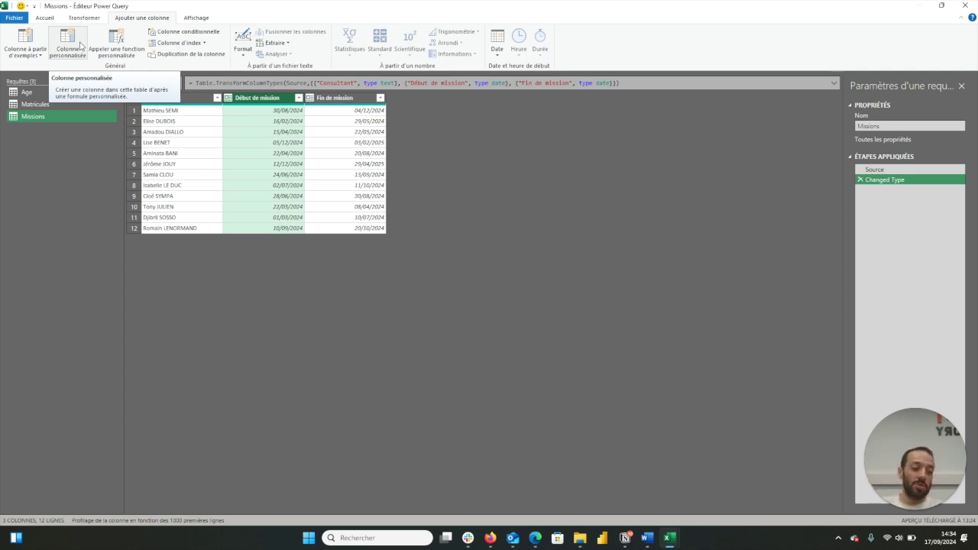
Add a custom column 'Dates' with List.Dates([Début de mission], [Fin de mission]-[Début de mission], 1)
{"action": "left_click", "coordinate": [80, 46]}
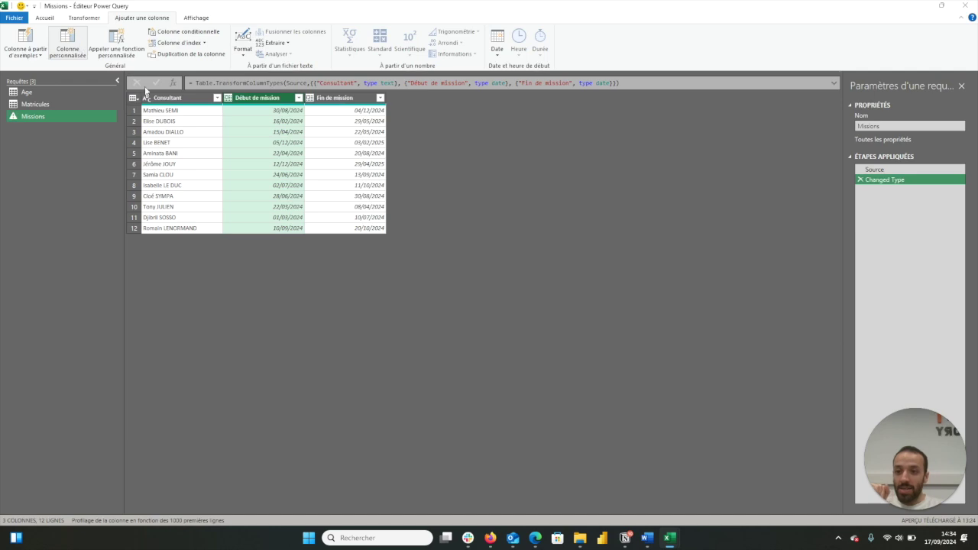
{"action": "left_click", "coordinate": [336, 213]}
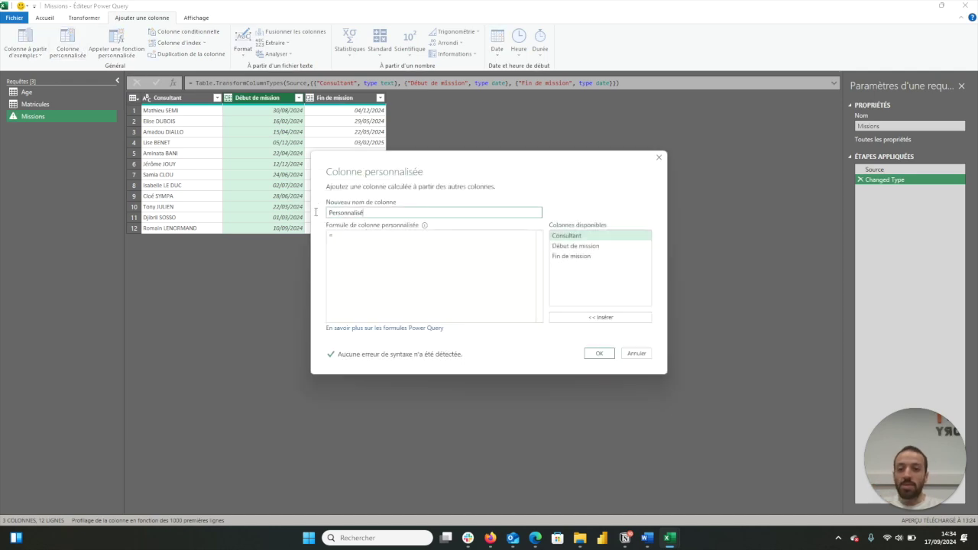
{"action": "key", "text": "ctrl+a"}
{"action": "type", "text": "D"}
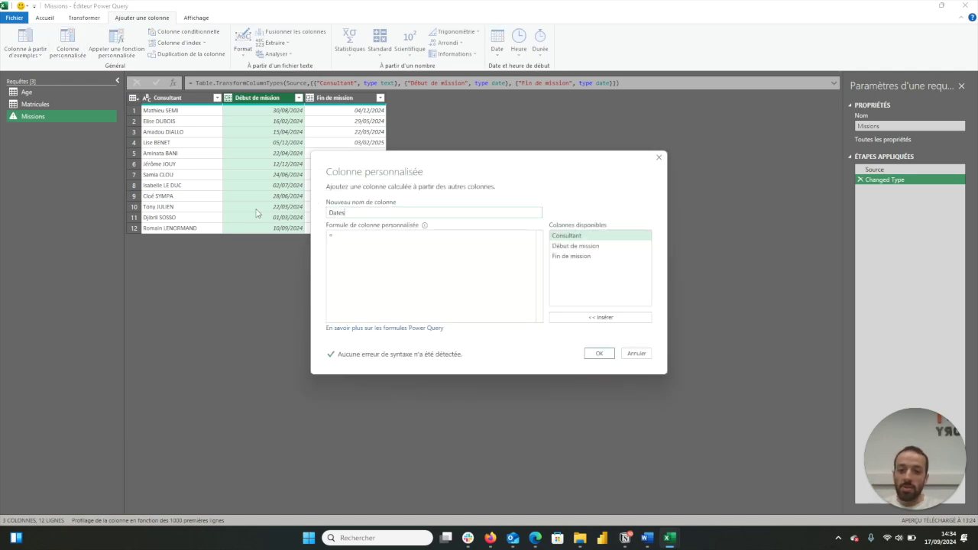
{"action": "left_click", "coordinate": [359, 240]}
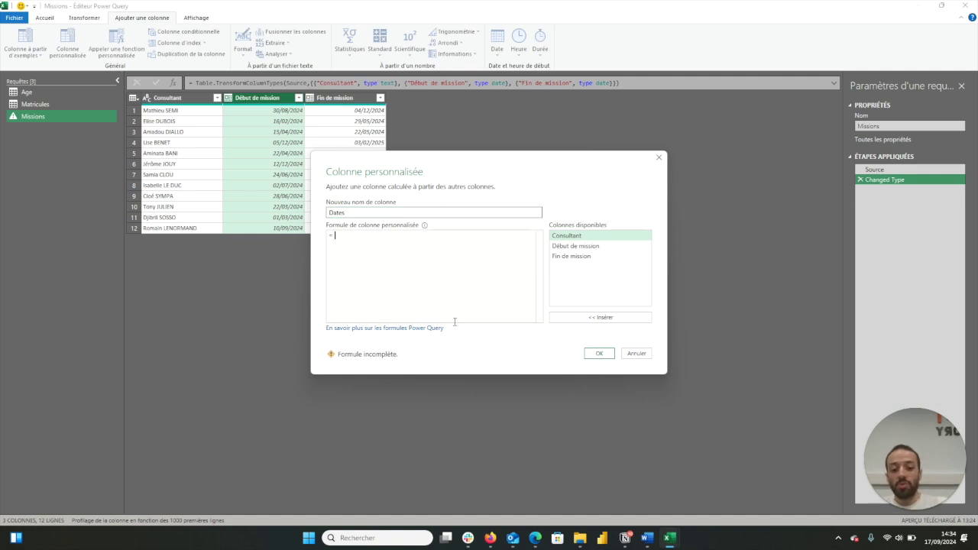
{"action": "type", "text": "Lis"}
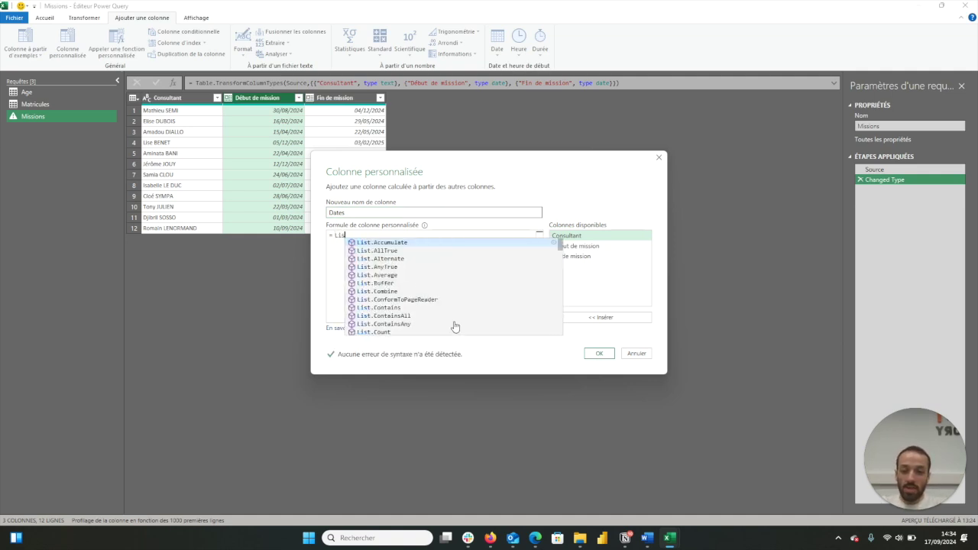
{"action": "type", "text": "t."}
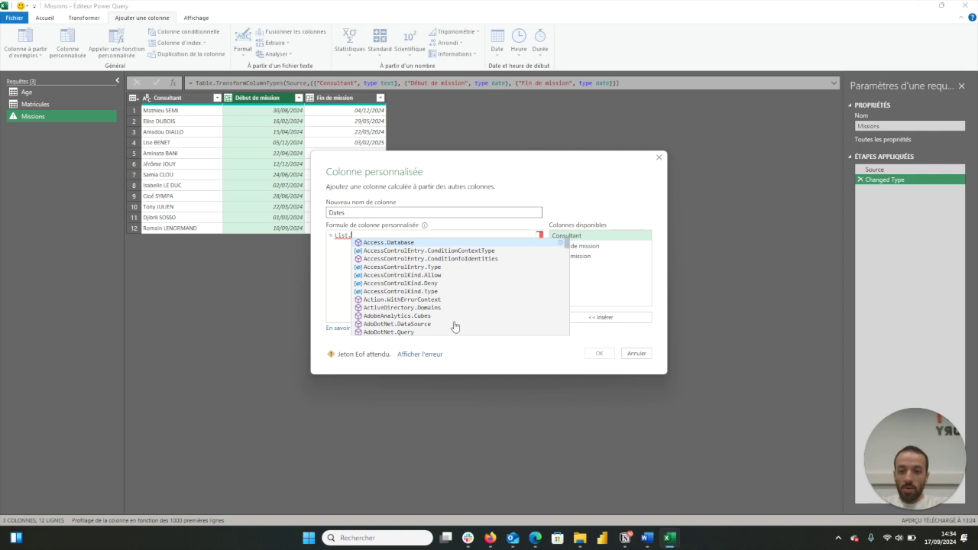
{"action": "type", "text": "Da"}
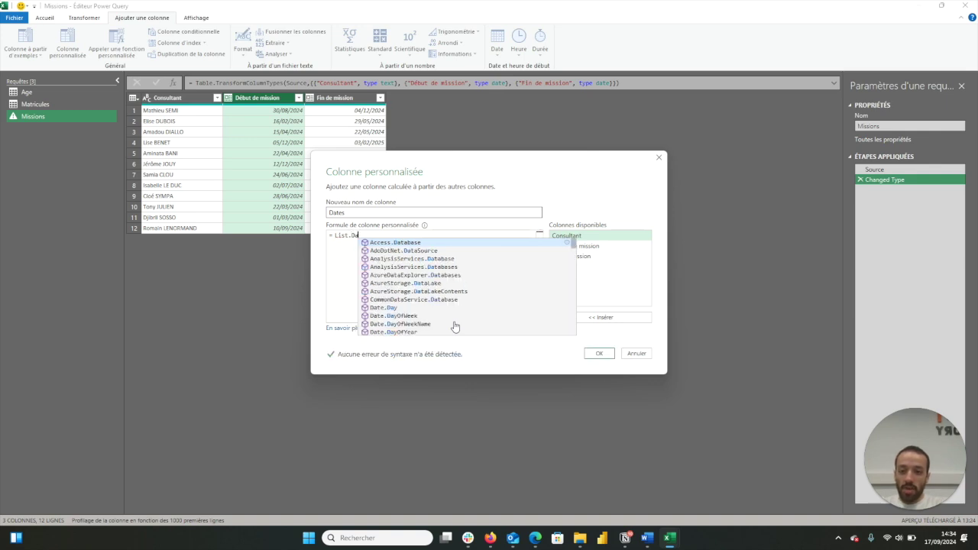
{"action": "type", "text": "tes"}
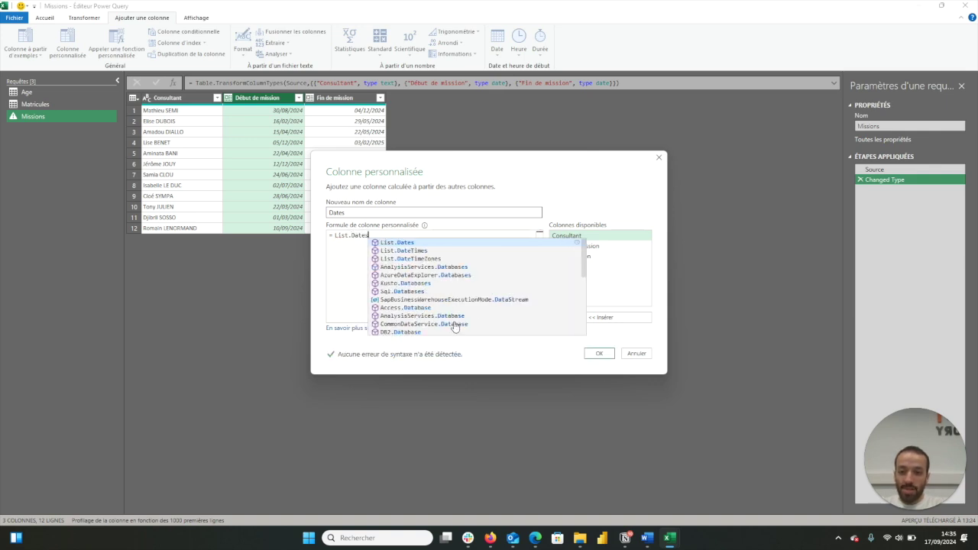
{"action": "type", "text": "("}
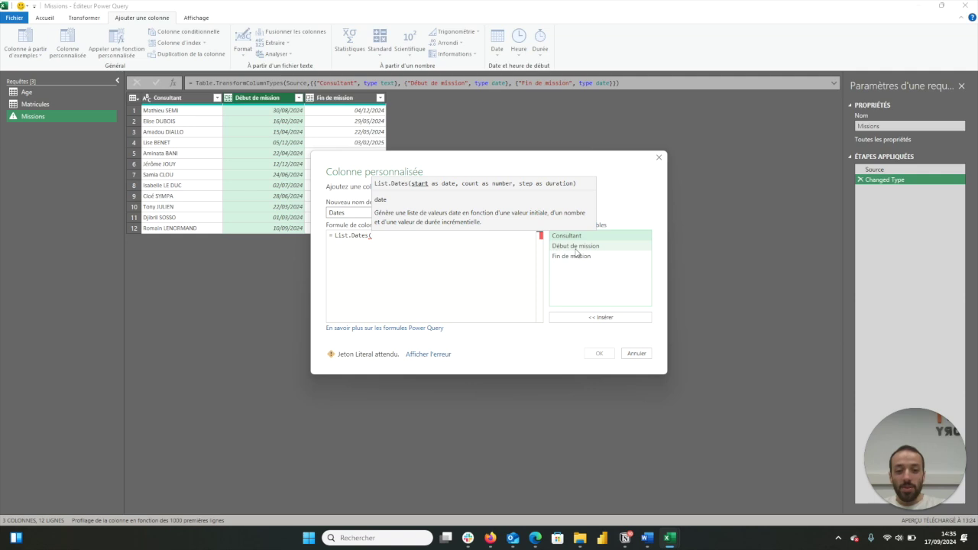
{"action": "double_click", "coordinate": [577, 248]}
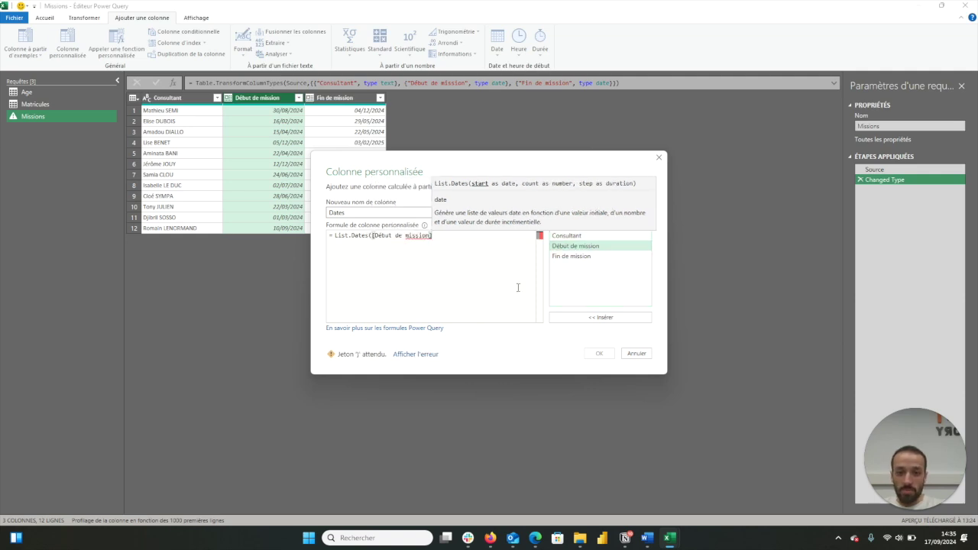
{"action": "type", "text": ","}
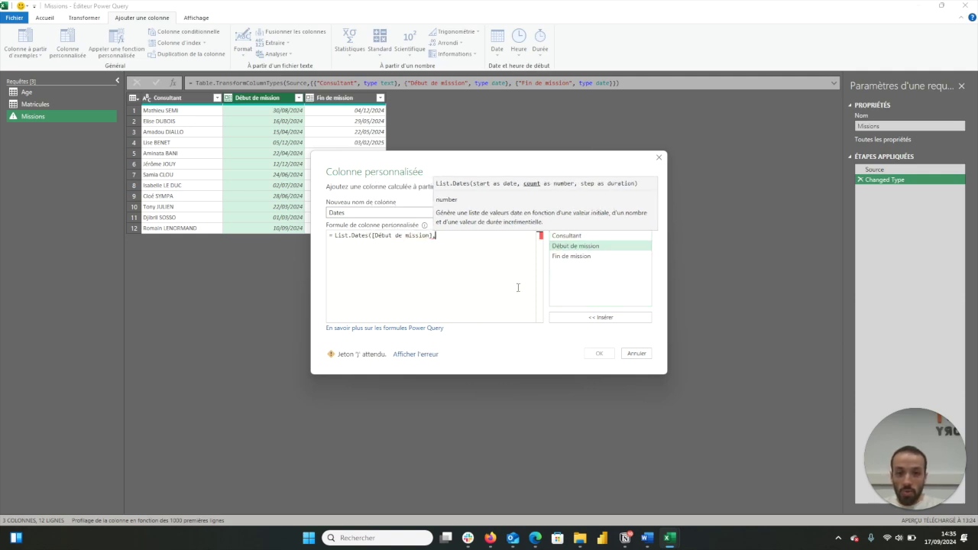
{"action": "double_click", "coordinate": [572, 257]}
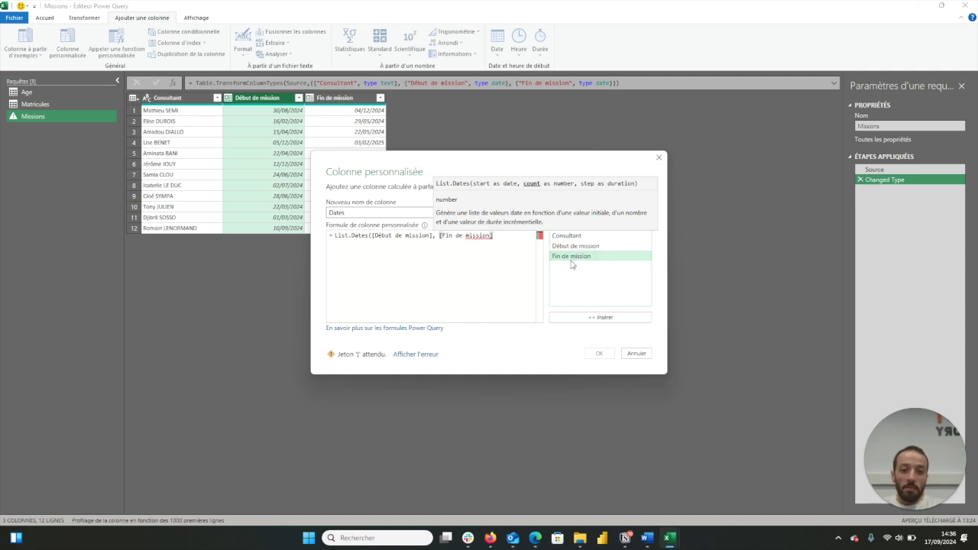
{"action": "double_click", "coordinate": [577, 246]}
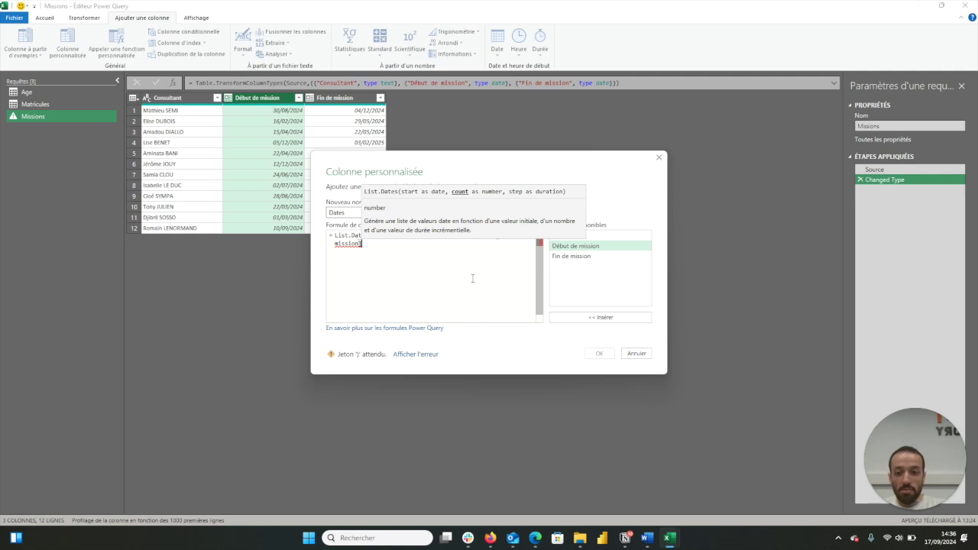
{"action": "type", "text": ", "}
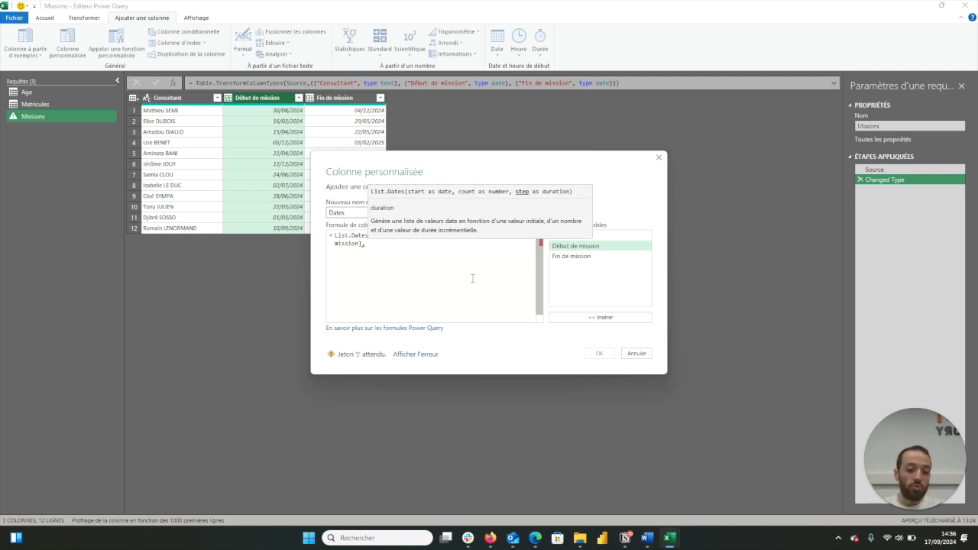
{"action": "type", "text": "1"}
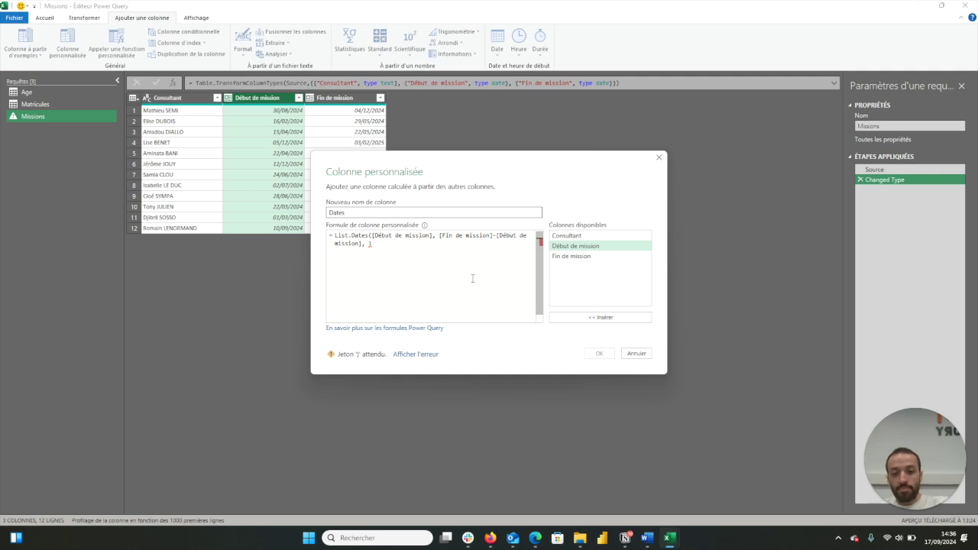
{"action": "type", "text": ")"}
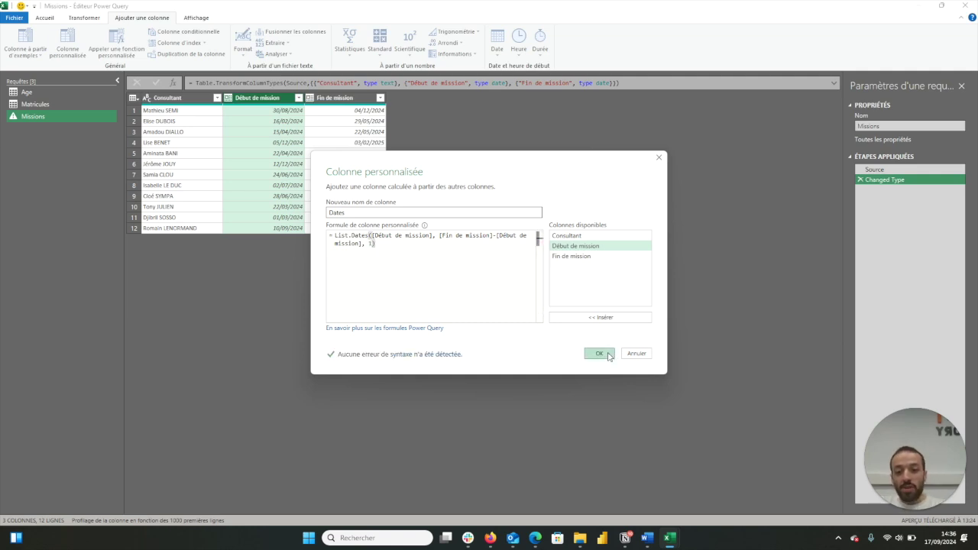
{"action": "left_click", "coordinate": [599, 353]}
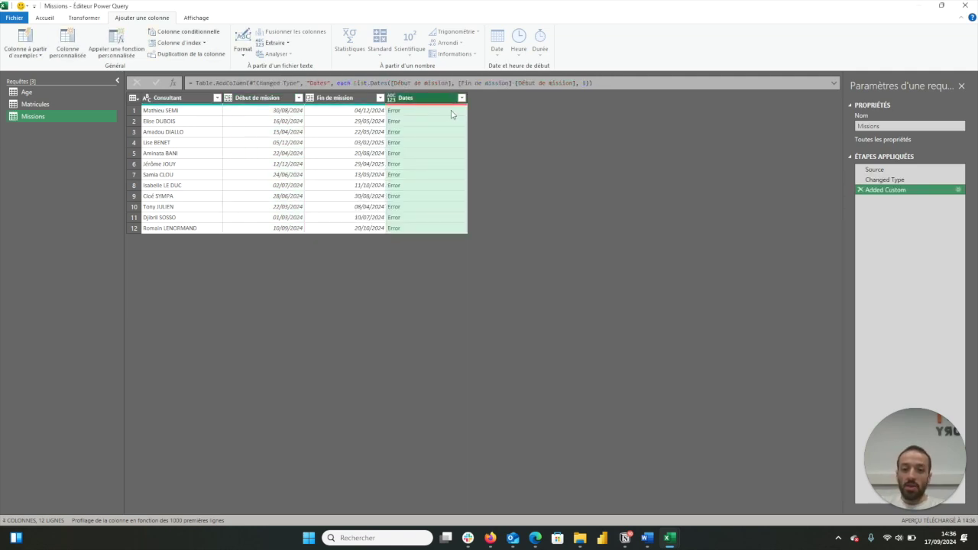
Read the Dates error (duration 96.00:00:00 can't convert to Number) and reopen the Added Custom step
{"action": "left_click", "coordinate": [451, 112]}
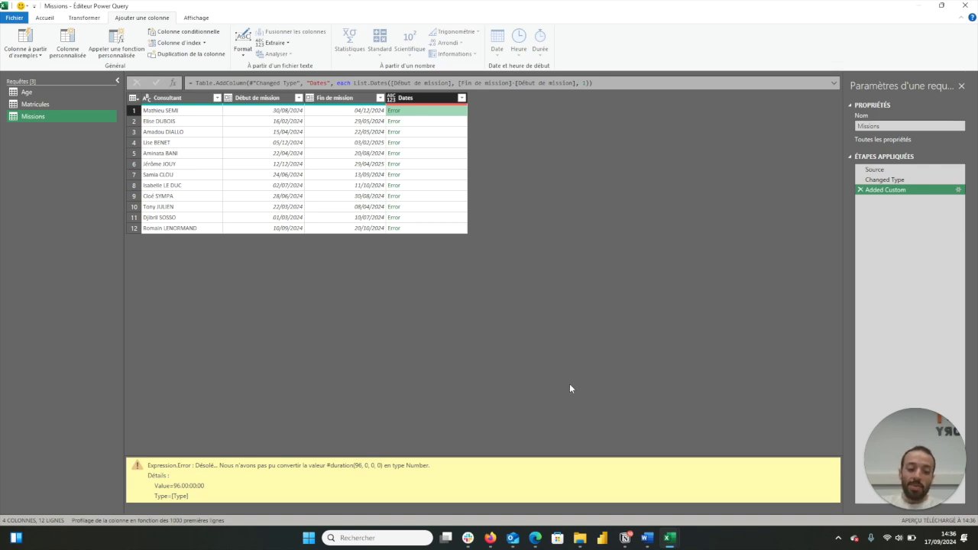
{"action": "left_click", "coordinate": [914, 193]}
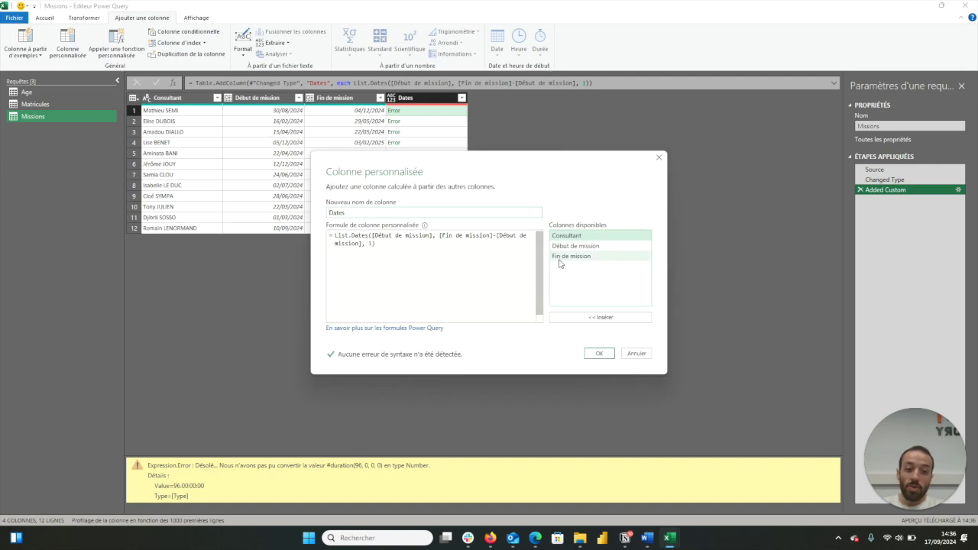
Change the day count to Number.From([Fin de mission]-[Début de mission]) + 1 and apply
{"action": "left_click", "coordinate": [440, 236]}
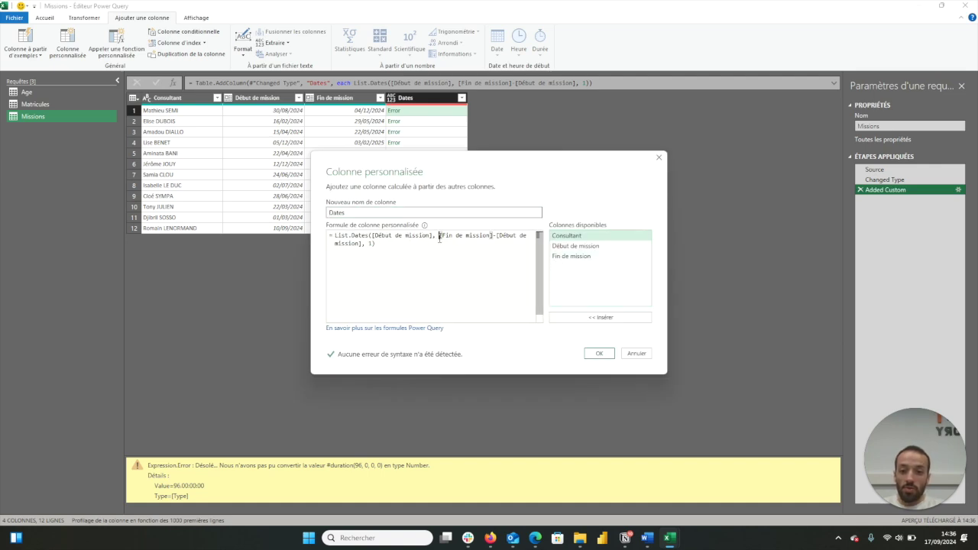
{"action": "type", "text": "Nu"}
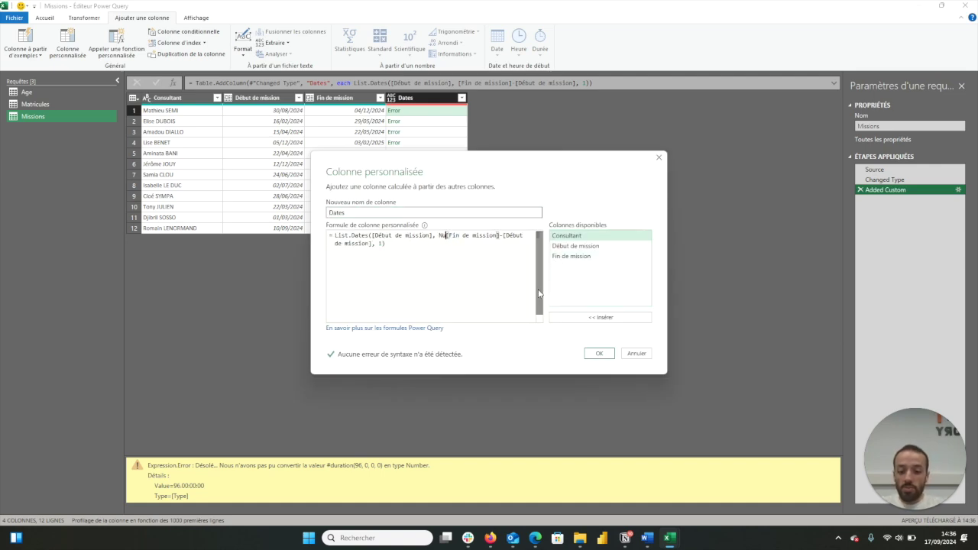
{"action": "type", "text": "mber."}
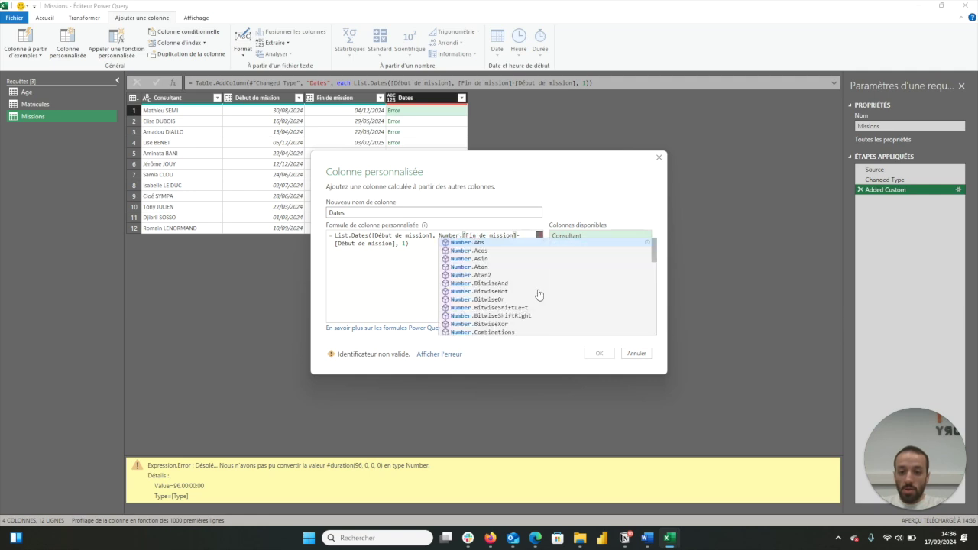
{"action": "type", "text": "From("}
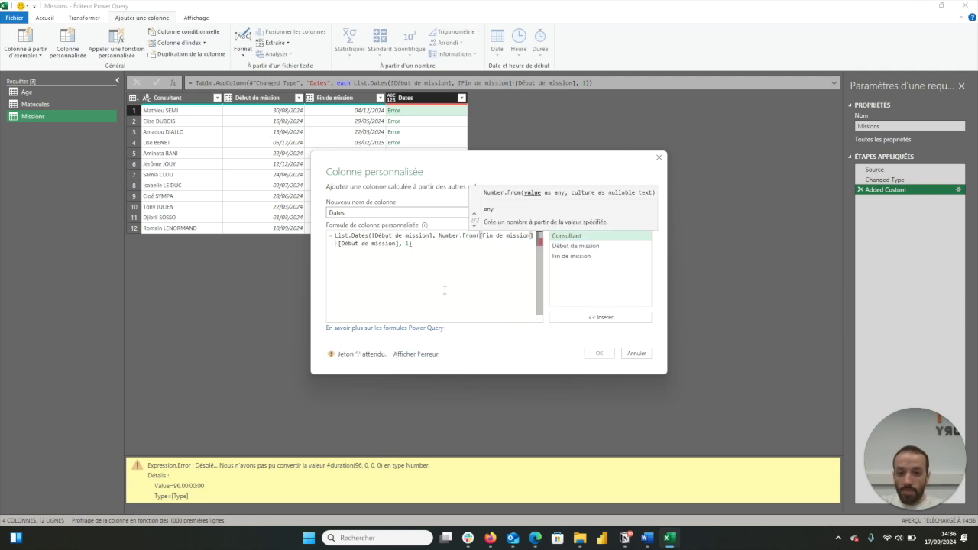
{"action": "left_click", "coordinate": [398, 245]}
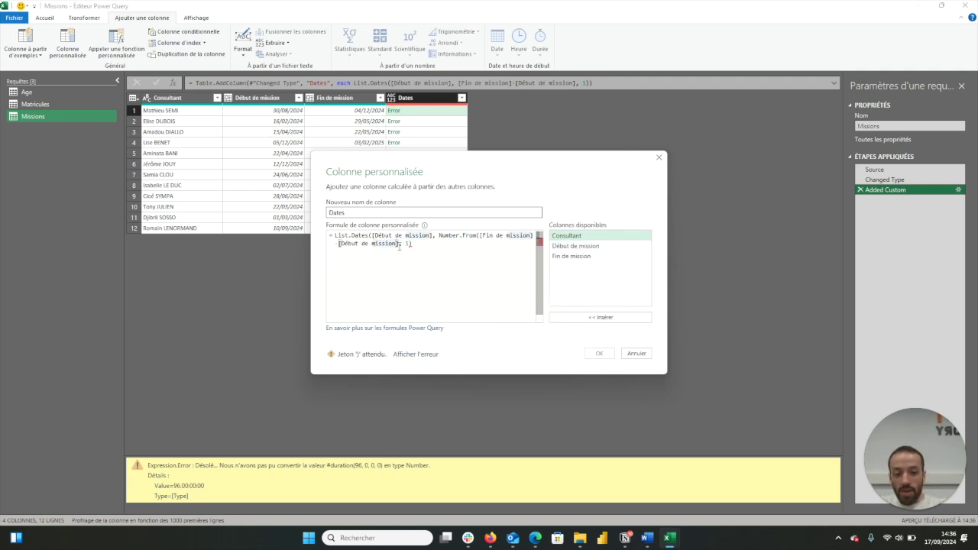
{"action": "type", "text": ")"}
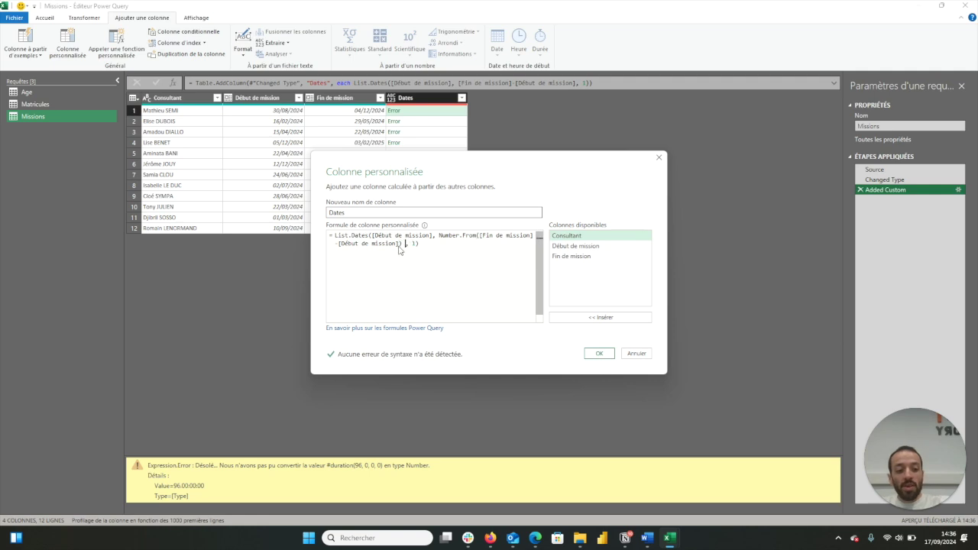
{"action": "type", "text": " + 1"}
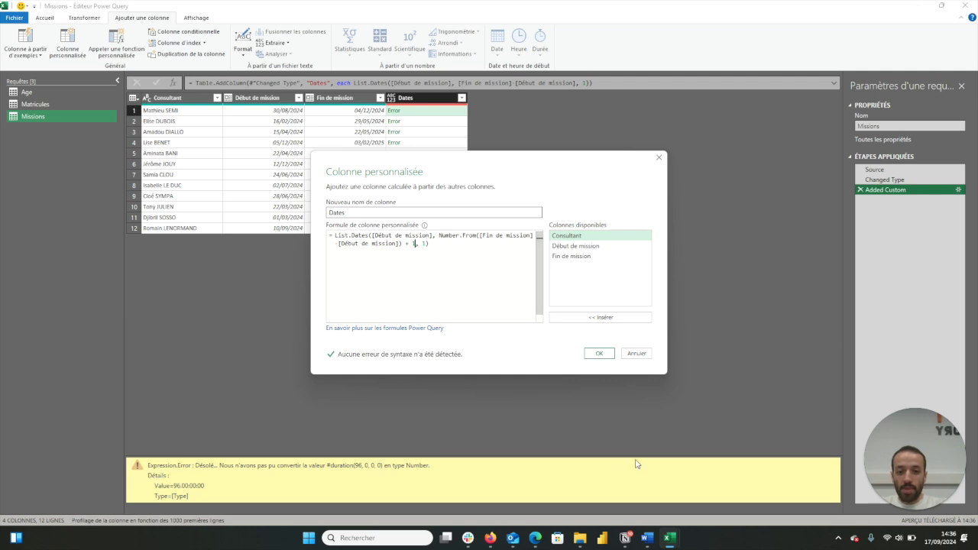
{"action": "left_click", "coordinate": [593, 354]}
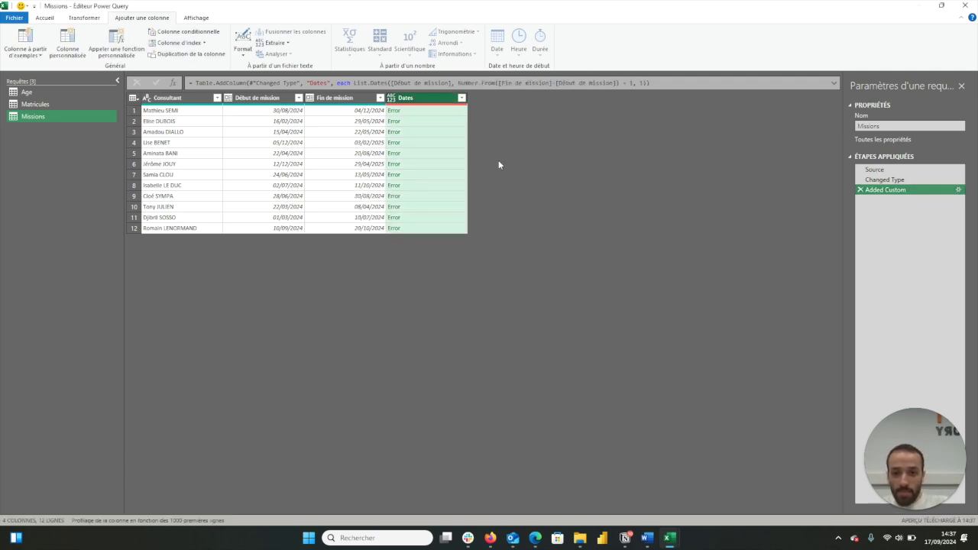
Read the new Dates error (value 1 can't convert to Duration) and reopen the Added Custom formula
{"action": "left_click", "coordinate": [425, 123]}
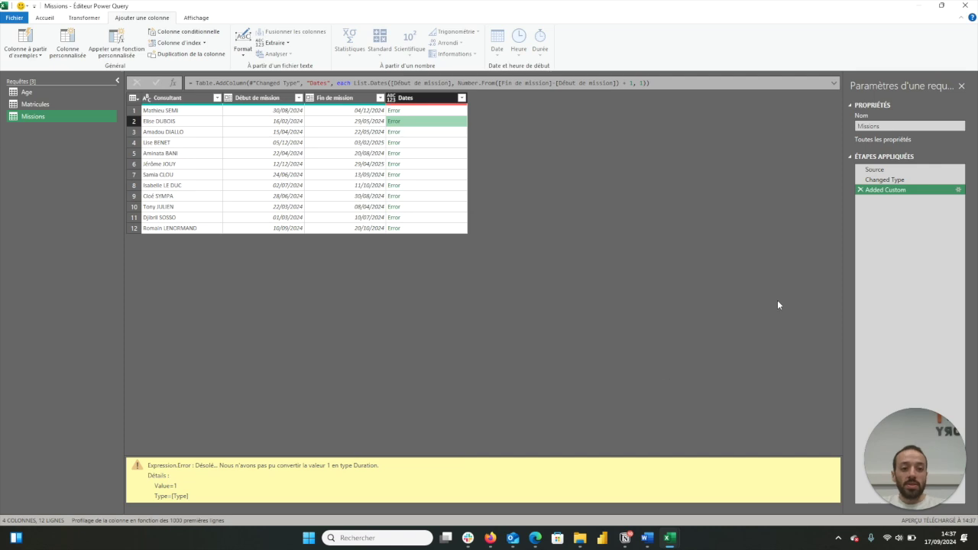
{"action": "left_click", "coordinate": [909, 193]}
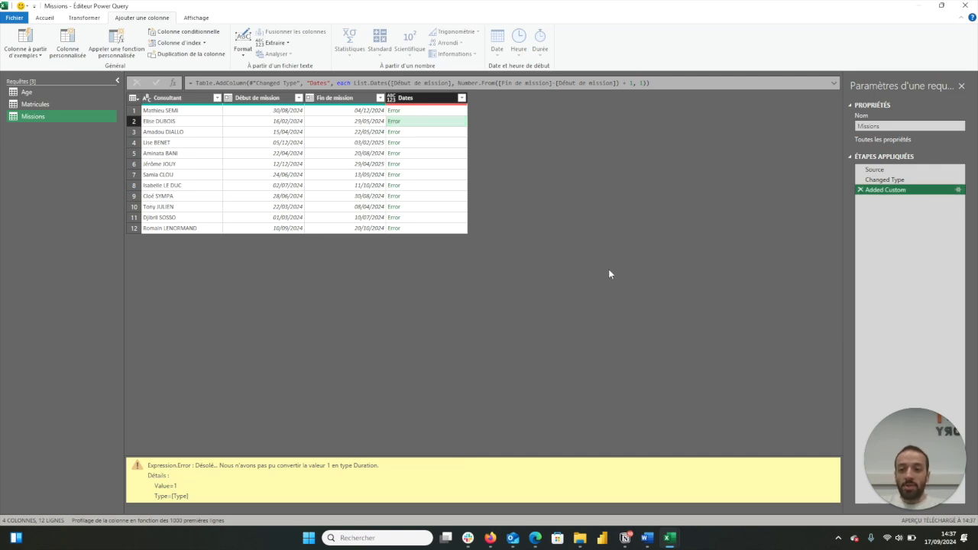
{"action": "left_click", "coordinate": [958, 190]}
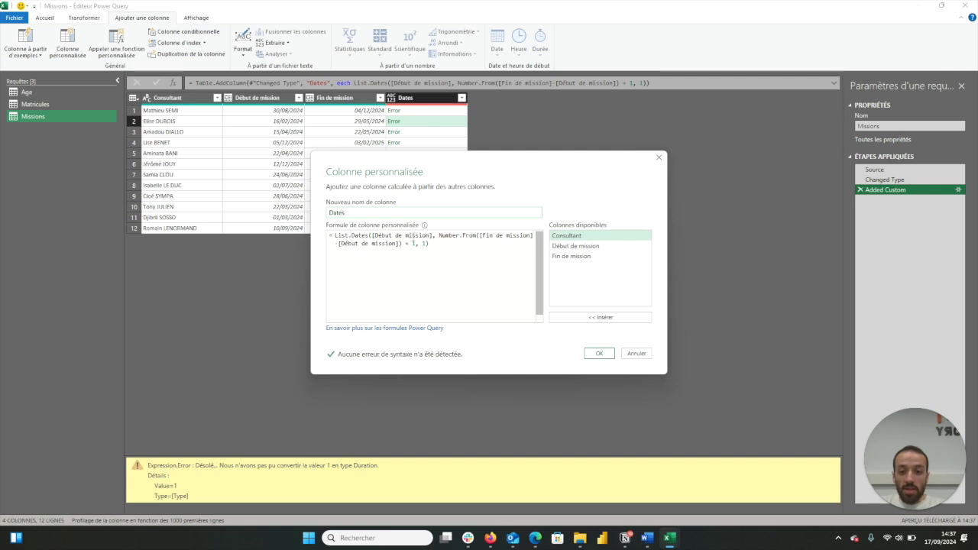
Replace the final step argument 1 with Duration.From(1) so each Dates cell returns a List
{"action": "left_click", "coordinate": [419, 244]}
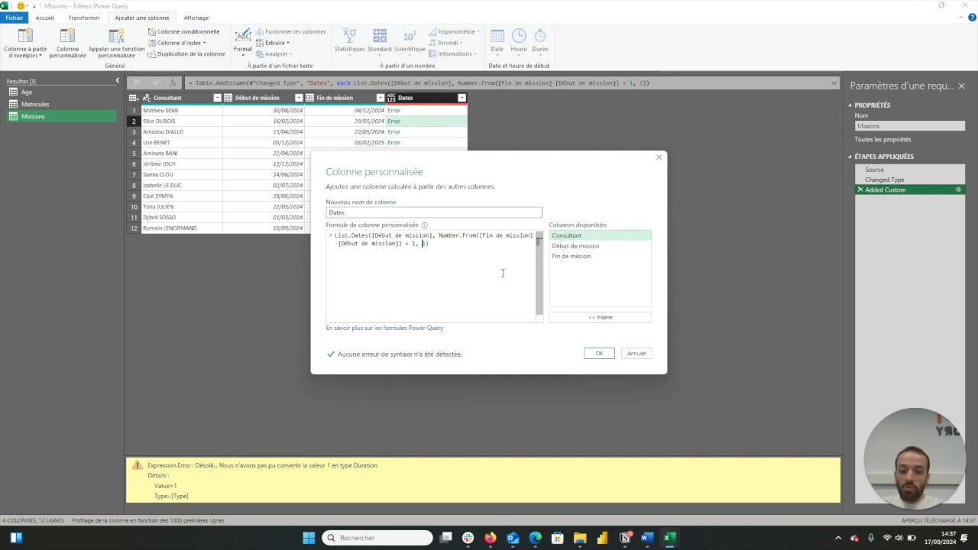
{"action": "type", "text": "#dura"}
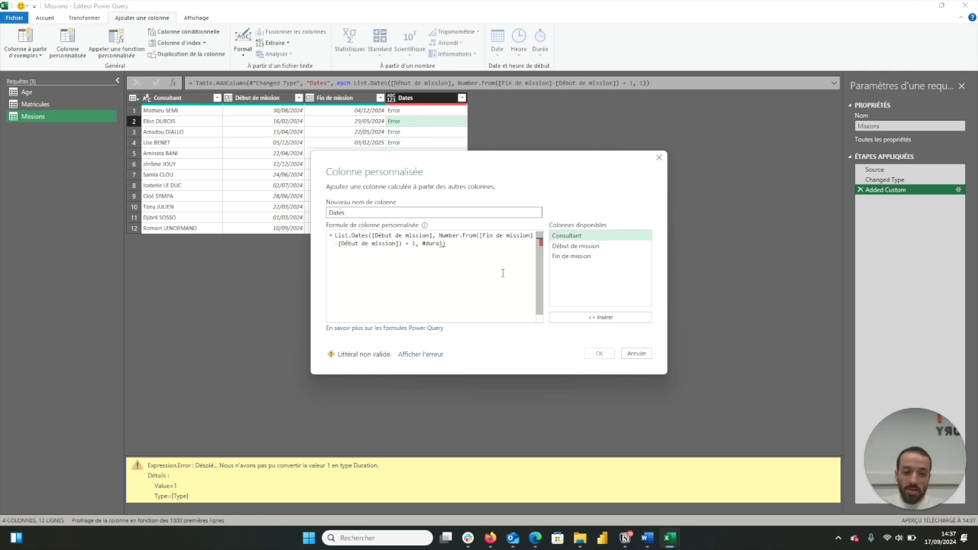
{"action": "key", "text": "BackSpace"}
{"action": "key", "text": "BackSpace"}
{"action": "key", "text": "BackSpace"}
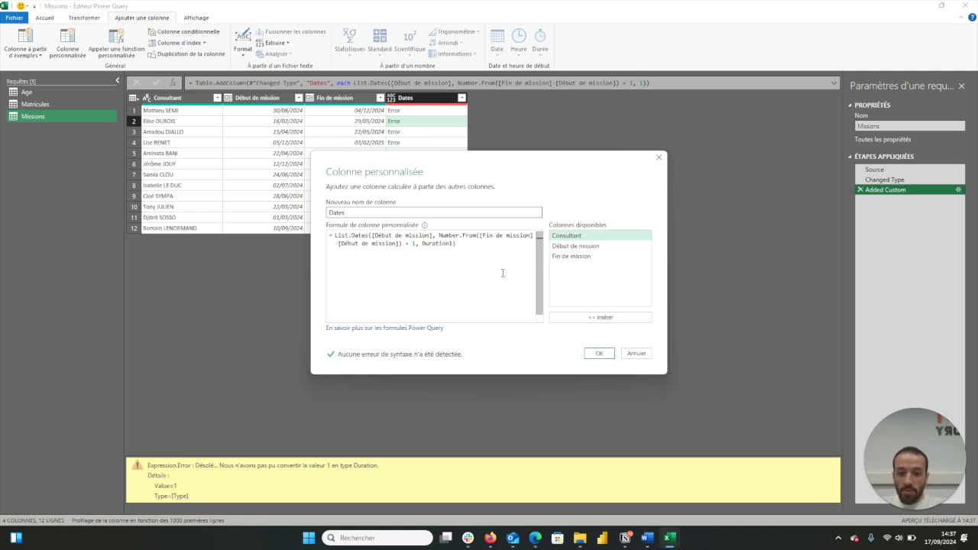
{"action": "type", "text": "From"}
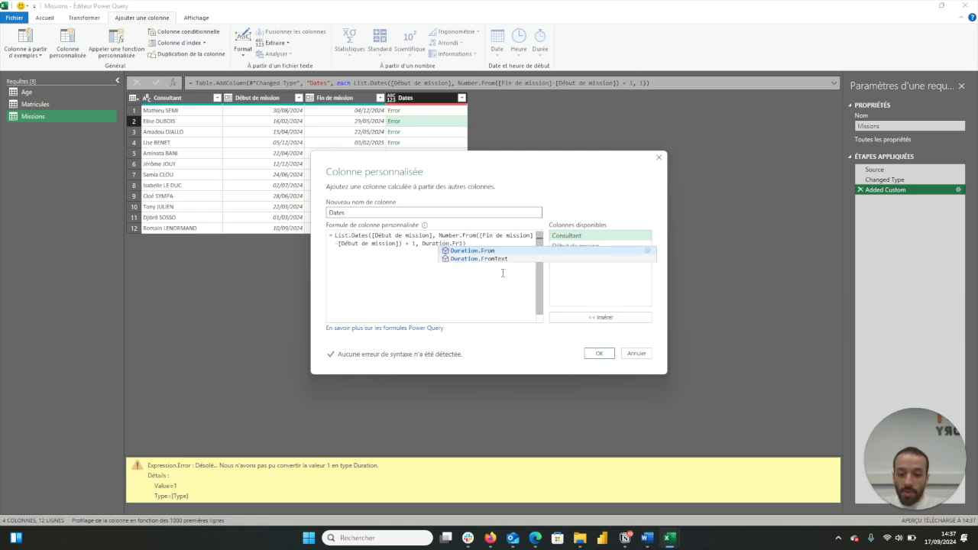
{"action": "type", "text": "("}
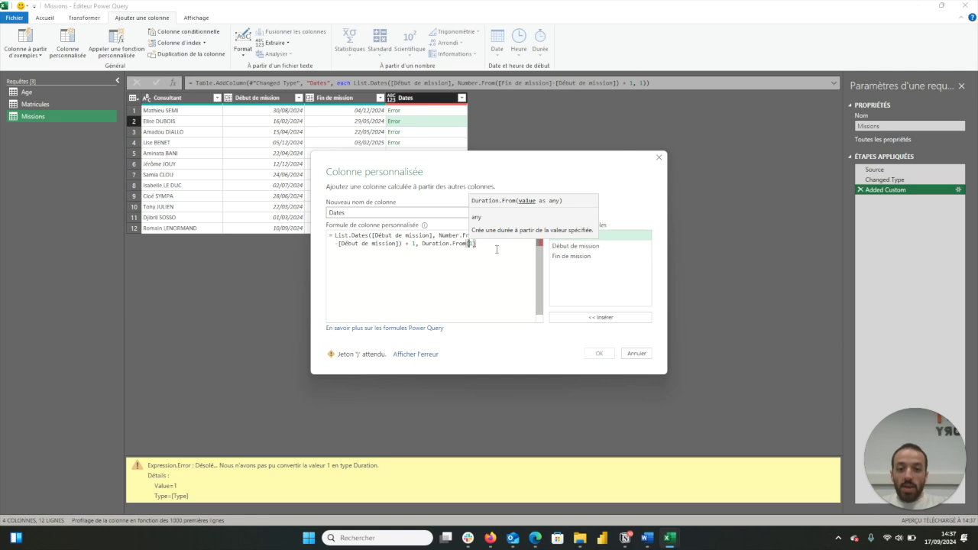
{"action": "key", "text": "Escape"}
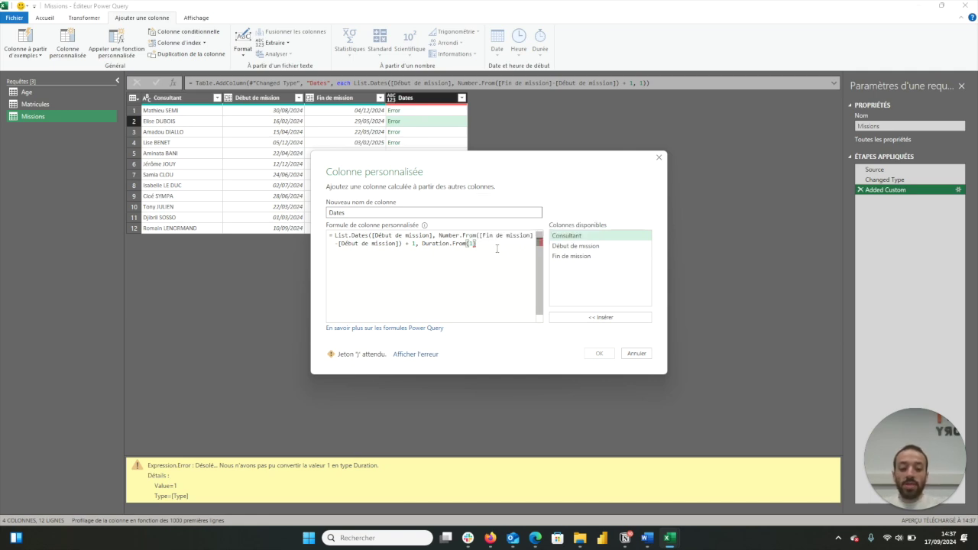
{"action": "type", "text": ")"}
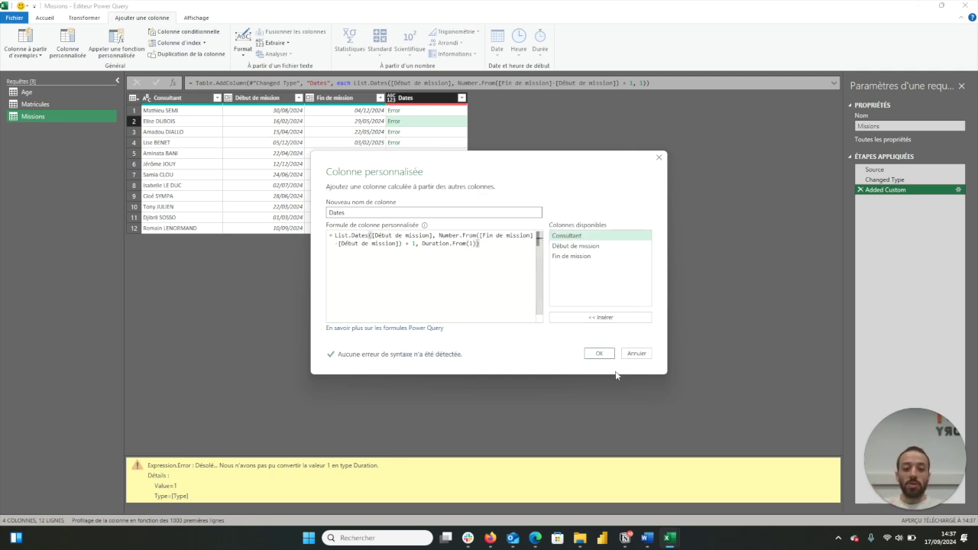
{"action": "left_click", "coordinate": [599, 354]}
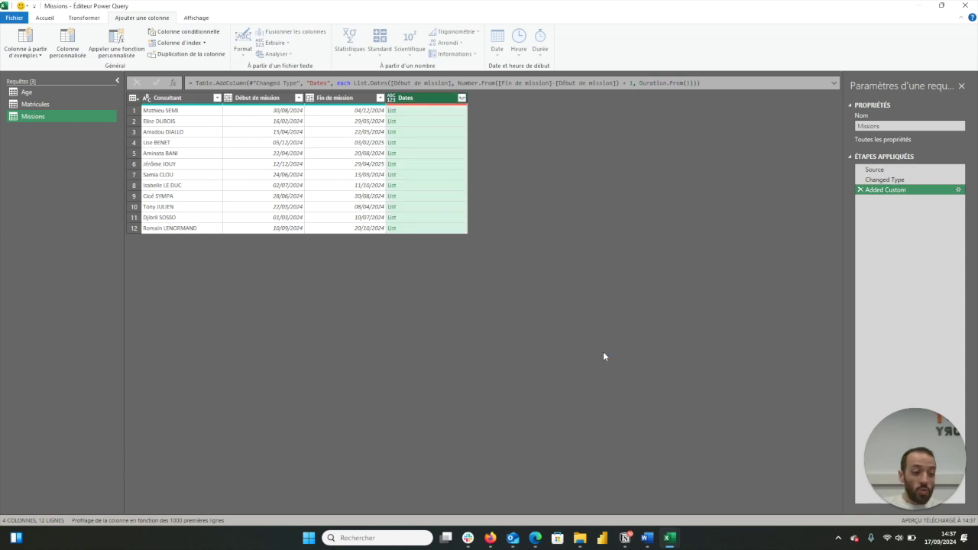
Preview the first mission's daily dates starting 30/08/2024, then show the Dates expand options
{"action": "left_click", "coordinate": [426, 112]}
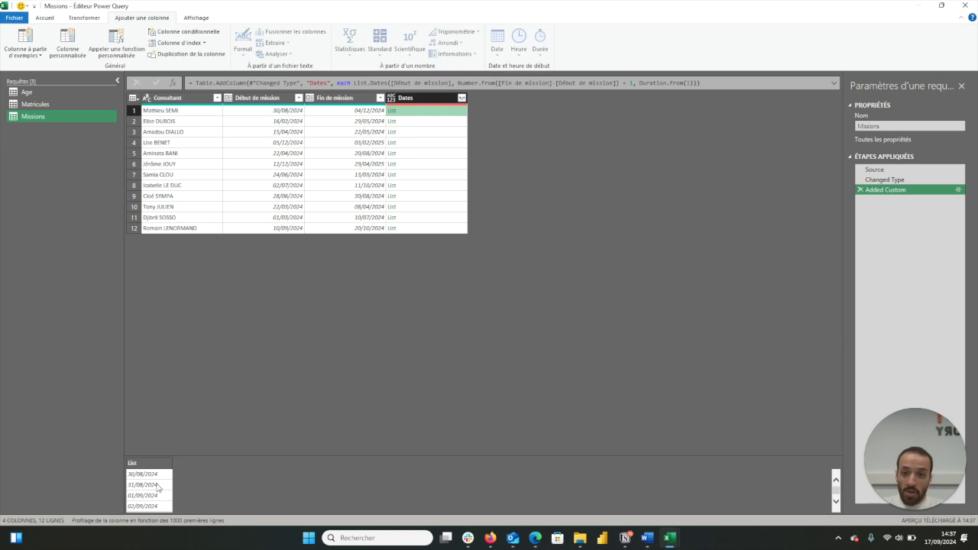
{"action": "scroll", "coordinate": [155, 501], "scroll_direction": "down", "scroll_amount": 1}
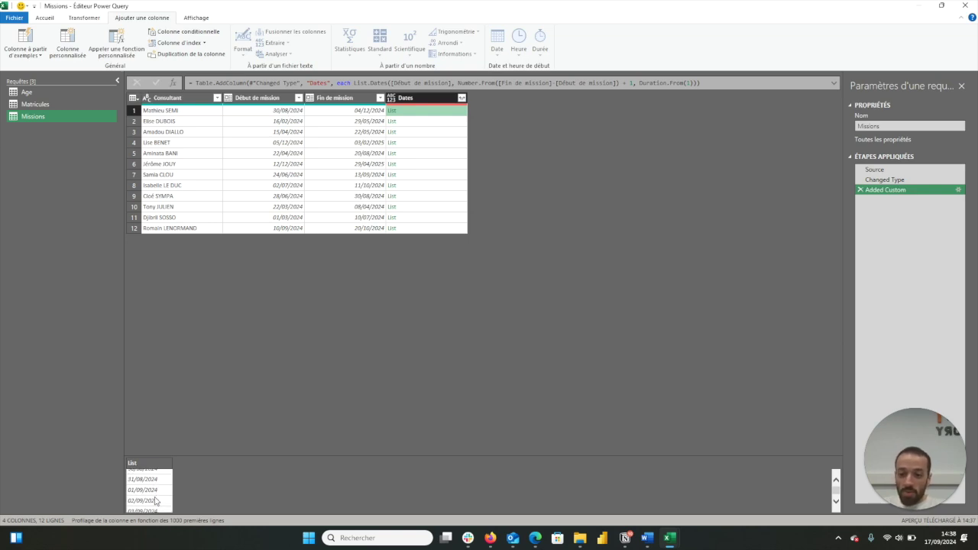
{"action": "scroll", "coordinate": [155, 500], "scroll_direction": "down", "scroll_amount": 1}
{"action": "scroll", "coordinate": [155, 501], "scroll_direction": "down", "scroll_amount": 1}
{"action": "scroll", "coordinate": [155, 501], "scroll_direction": "down", "scroll_amount": 1}
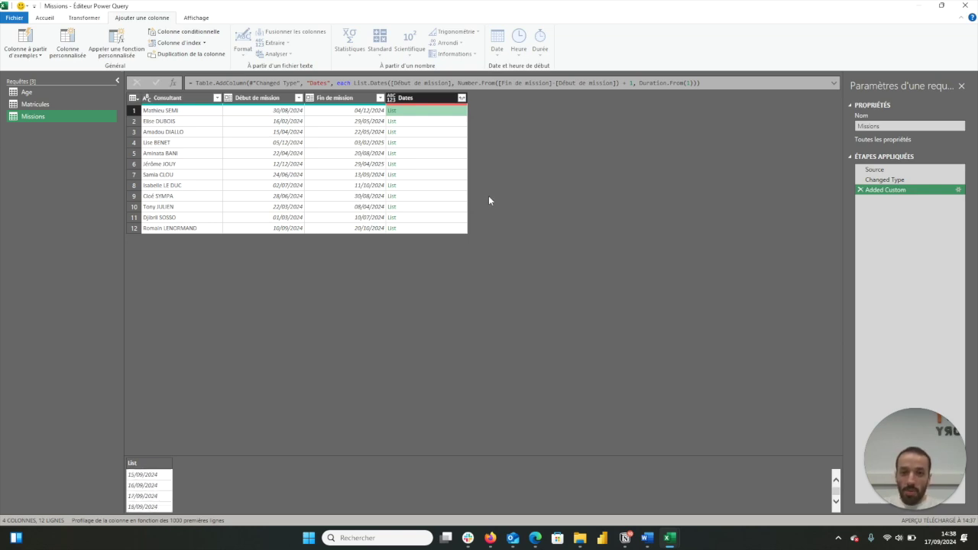
{"action": "left_click", "coordinate": [462, 97]}
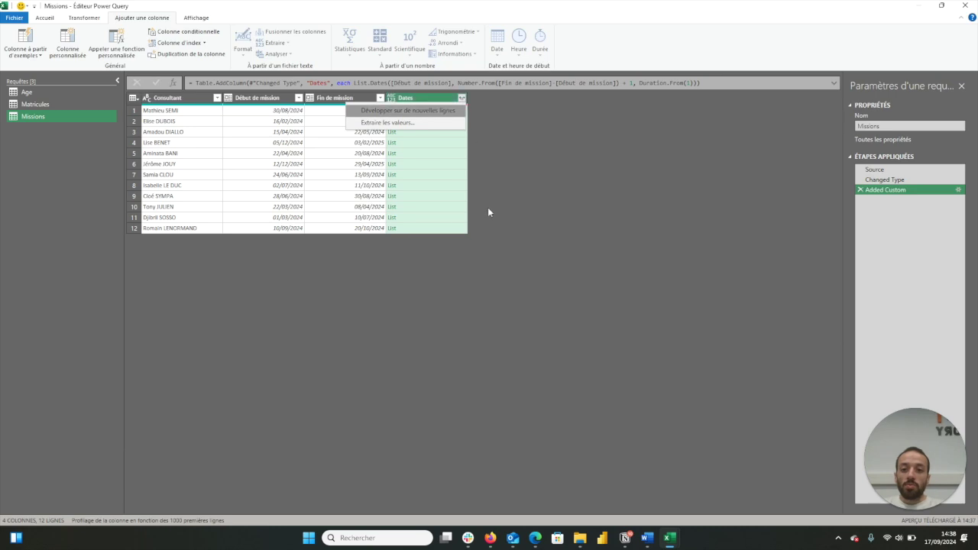
Choose 'Développer sur de nouvelles lignes' to give each mission one row per date
{"action": "left_click", "coordinate": [390, 111]}
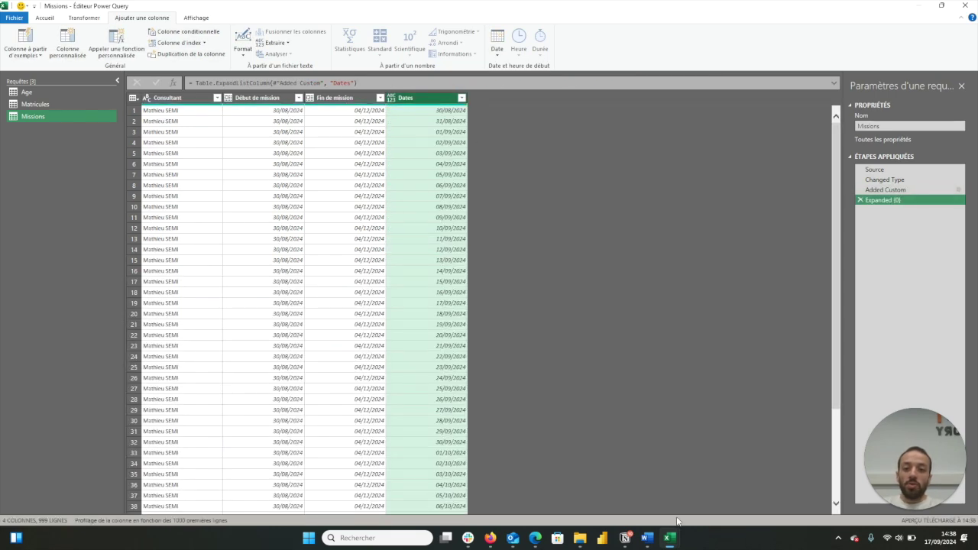